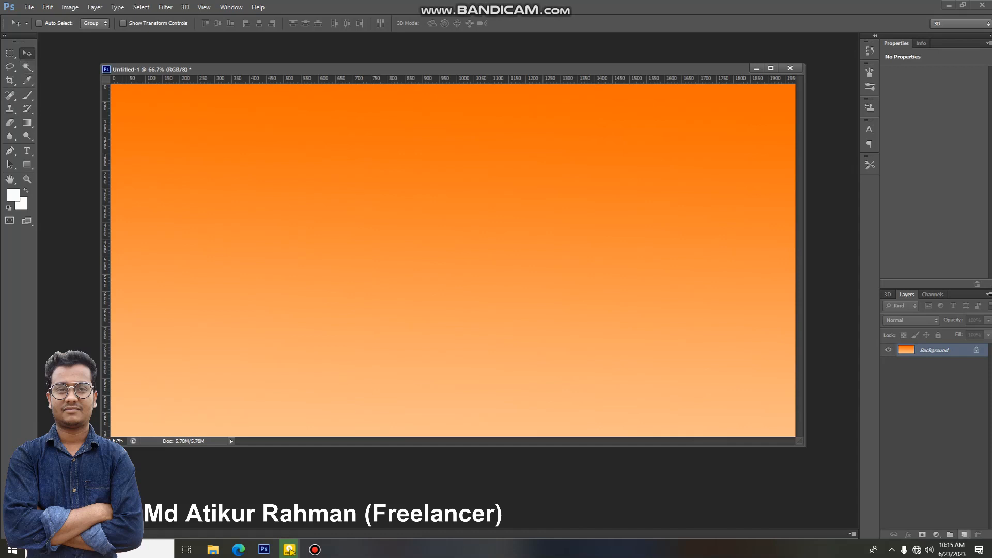
Draw a filled hill silhouette on a new layer with the Pen tool, about 1472 by 808 px, sloping down from the canvas's left edge
{"action": "left_click", "coordinate": [964, 534]}
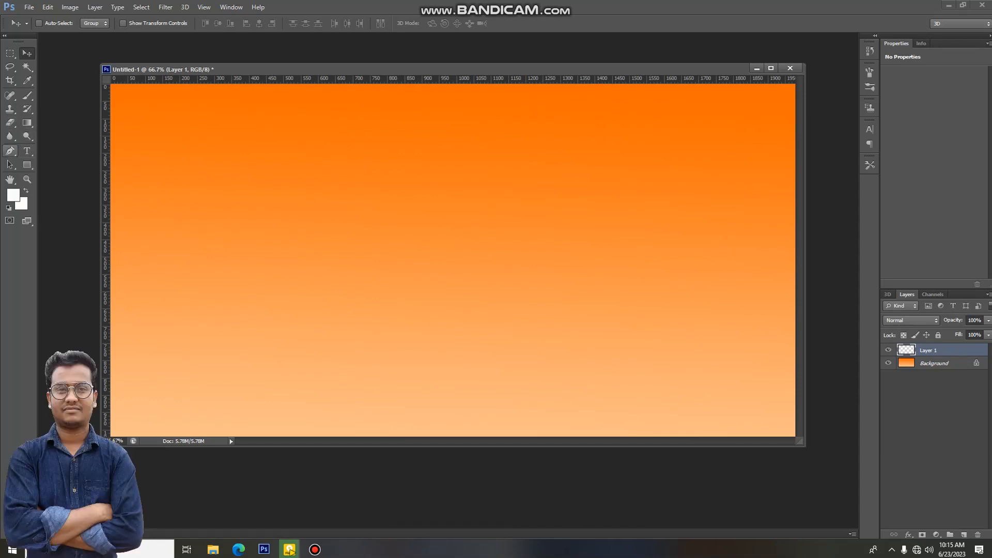
{"action": "left_click", "coordinate": [10, 150]}
{"action": "left_click", "coordinate": [111, 155]}
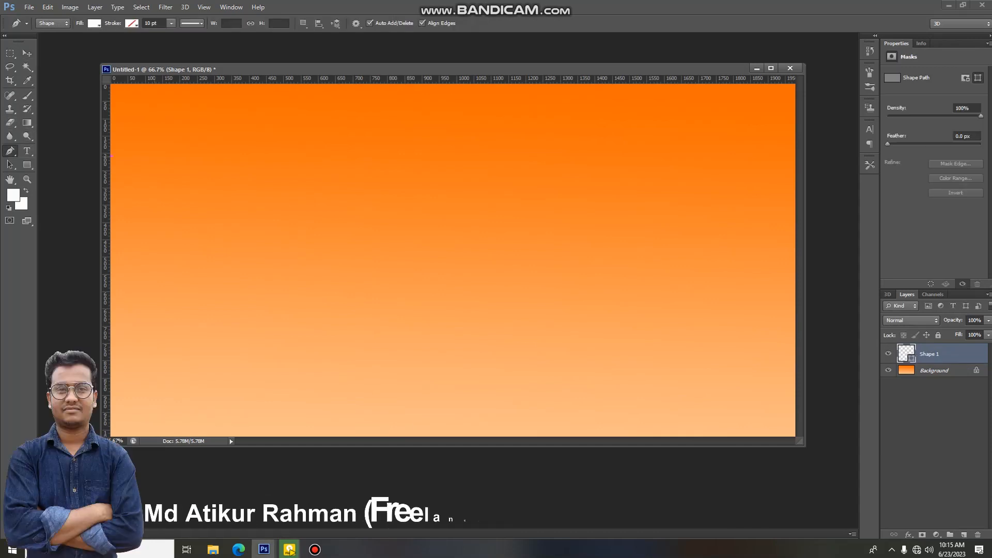
{"action": "left_click", "coordinate": [143, 157]}
{"action": "left_click", "coordinate": [171, 164]}
{"action": "left_click", "coordinate": [196, 173]}
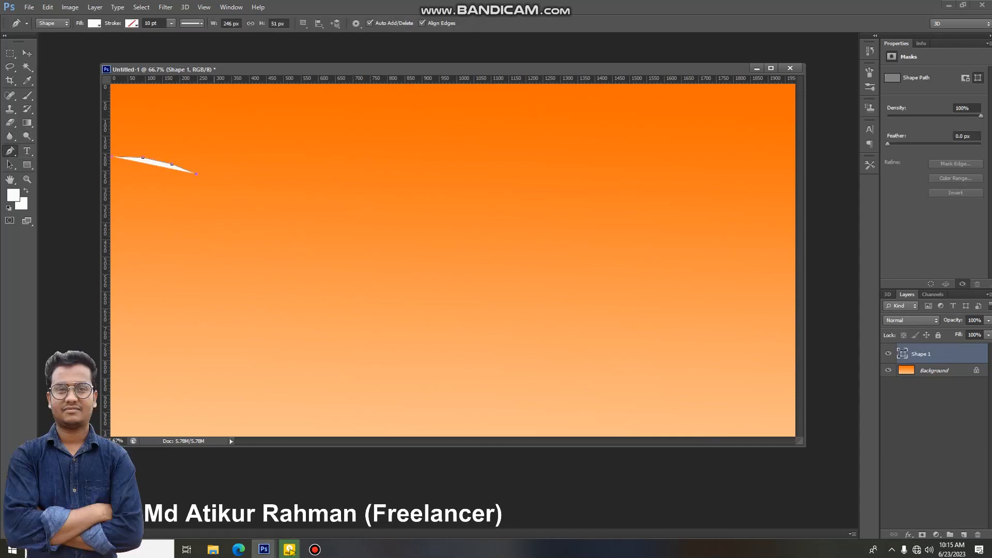
{"action": "left_click", "coordinate": [215, 193]}
{"action": "left_click", "coordinate": [248, 215]}
{"action": "left_click", "coordinate": [277, 216]}
{"action": "left_click", "coordinate": [314, 220]}
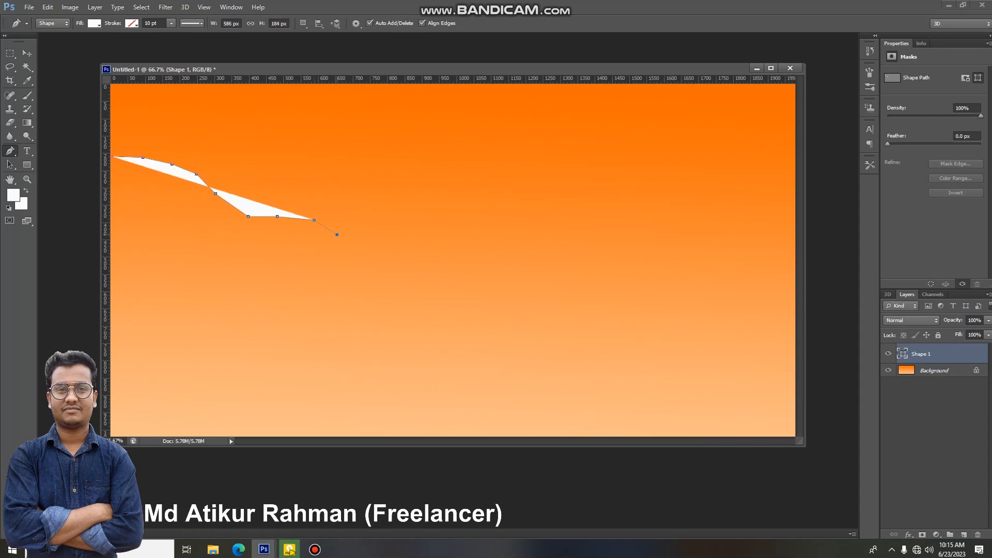
{"action": "left_click", "coordinate": [337, 234]}
{"action": "left_click", "coordinate": [379, 252]}
{"action": "left_click", "coordinate": [412, 270]}
{"action": "left_click", "coordinate": [439, 287]}
{"action": "left_click", "coordinate": [464, 306]}
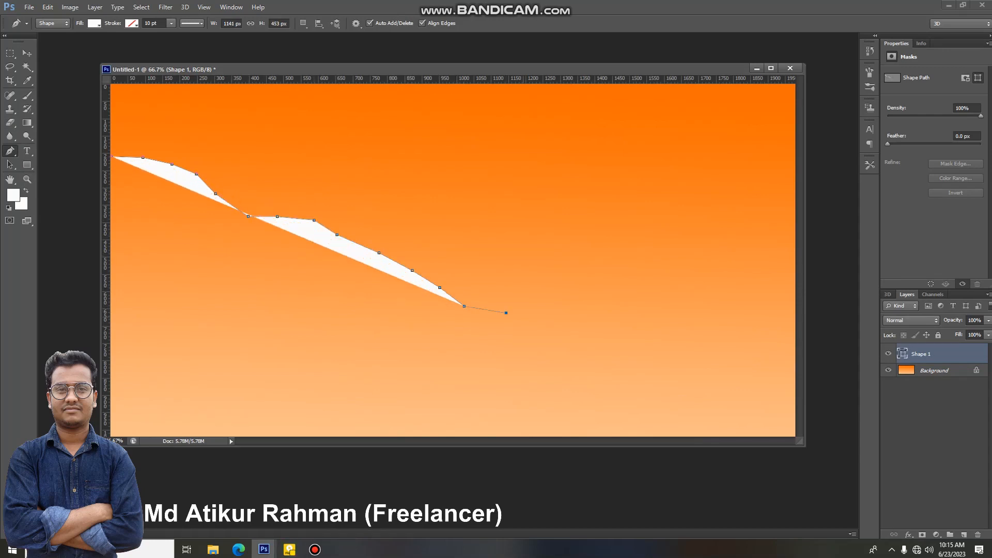
{"action": "left_click", "coordinate": [527, 317]}
{"action": "left_click", "coordinate": [564, 328]}
{"action": "left_click", "coordinate": [597, 349]}
{"action": "left_click", "coordinate": [609, 378]}
{"action": "left_click", "coordinate": [618, 419]}
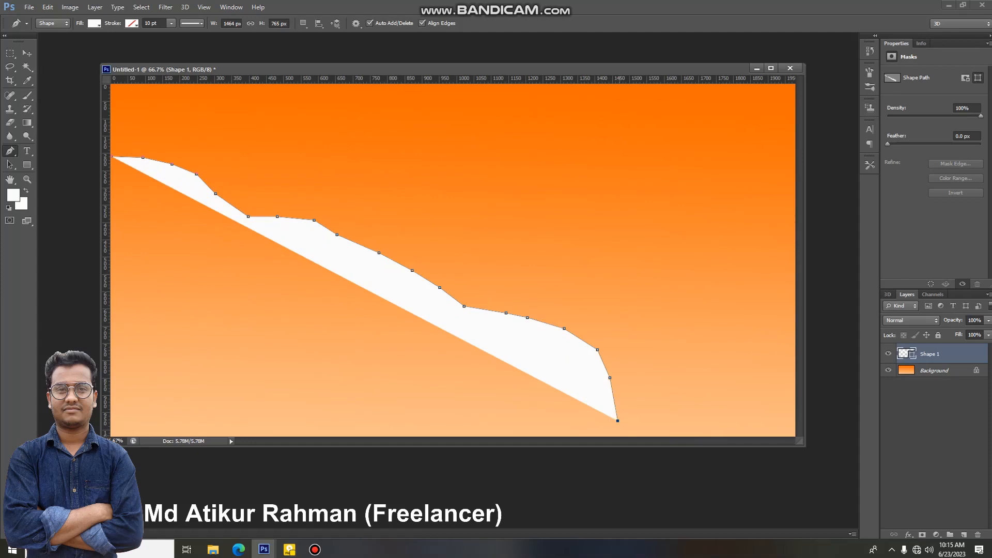
{"action": "left_click", "coordinate": [619, 435]}
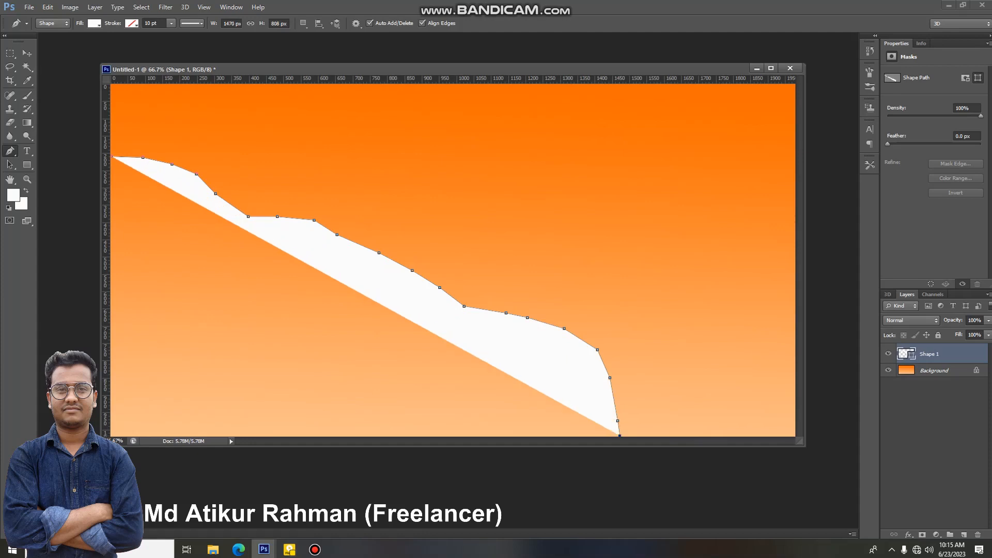
{"action": "left_click", "coordinate": [110, 435]}
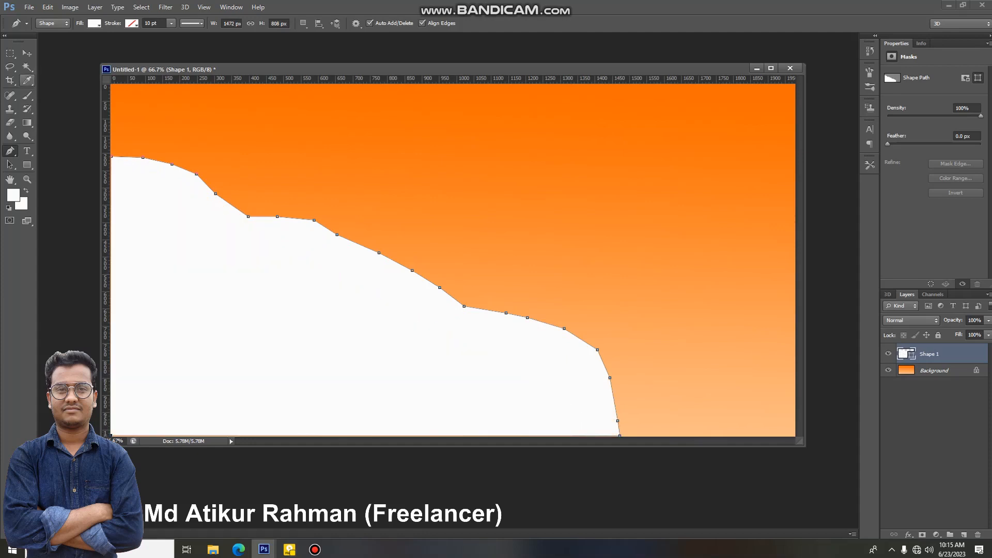
Fill the hill shape with near-black and shift it slightly down and left past the canvas edges
{"action": "left_click", "coordinate": [94, 23]}
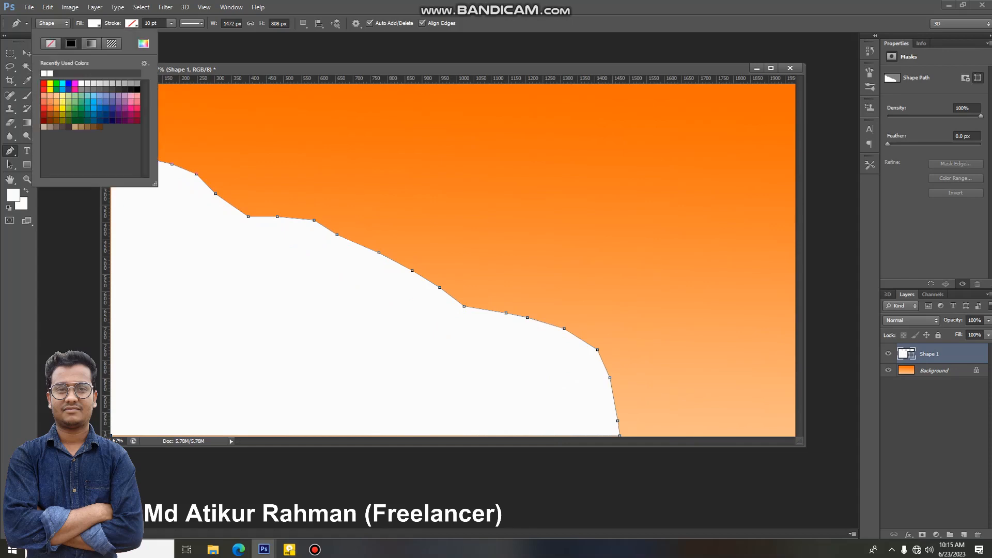
{"action": "left_click", "coordinate": [131, 89]}
{"action": "key", "text": "v"}
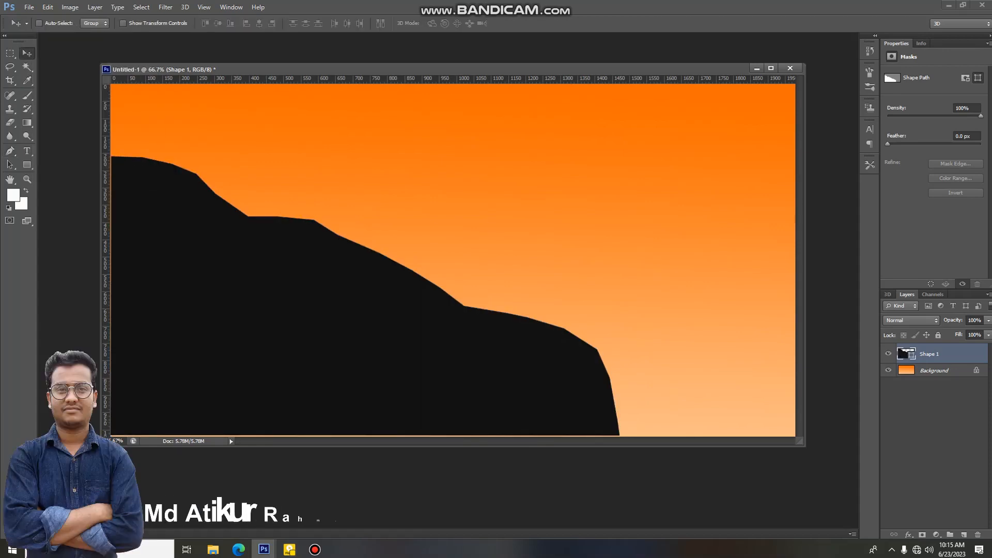
{"action": "left_click_drag", "start_coordinate": [308, 258], "coordinate": [301, 269]}
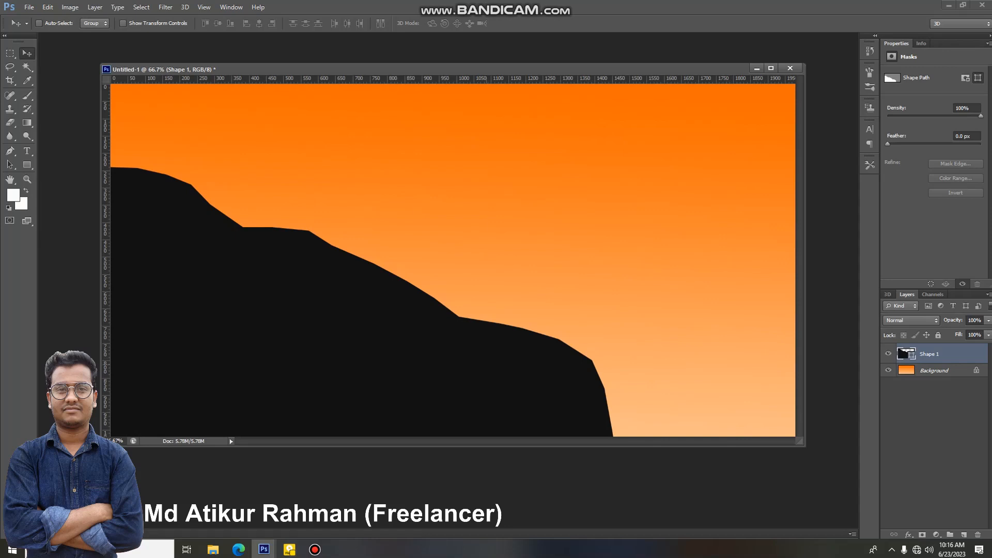
Add a new layer above the hill and choose the 112 px grass brush, undoing a test stroke
{"action": "key", "text": "ctrl+shift+alt+n"}
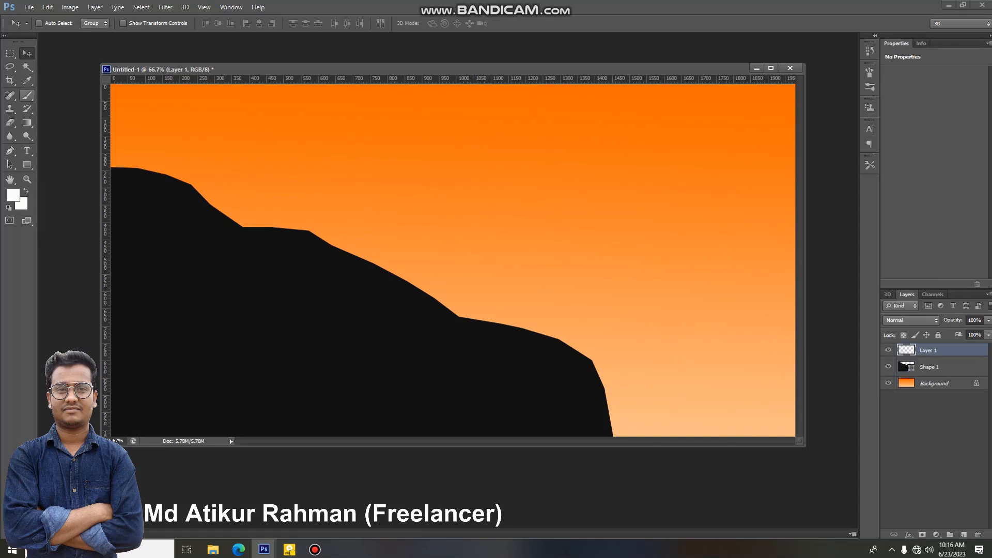
{"action": "left_click", "coordinate": [27, 95]}
{"action": "left_click", "coordinate": [52, 23]}
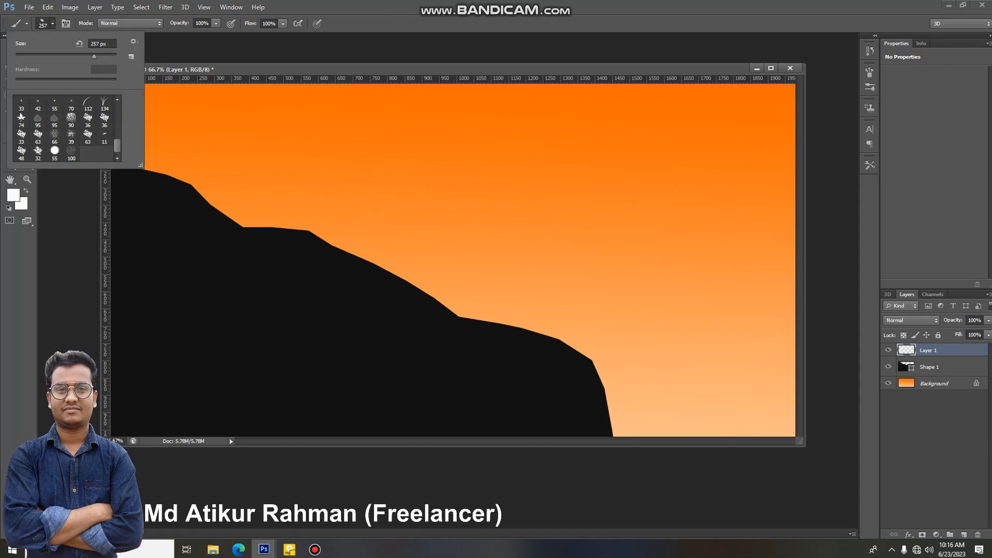
{"action": "left_click", "coordinate": [88, 104]}
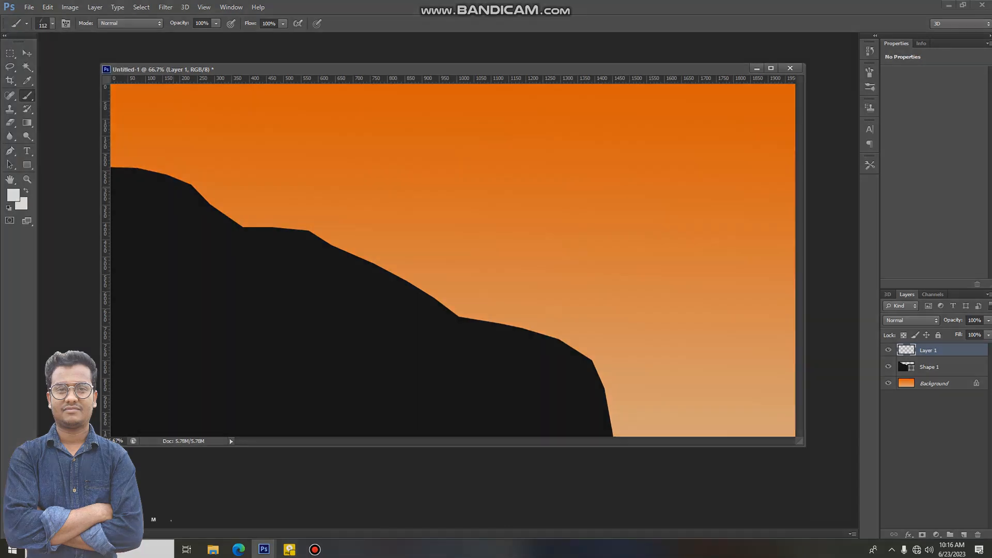
{"action": "left_click_drag", "start_coordinate": [177, 196], "coordinate": [184, 200]}
{"action": "key", "text": "ctrl+z"}
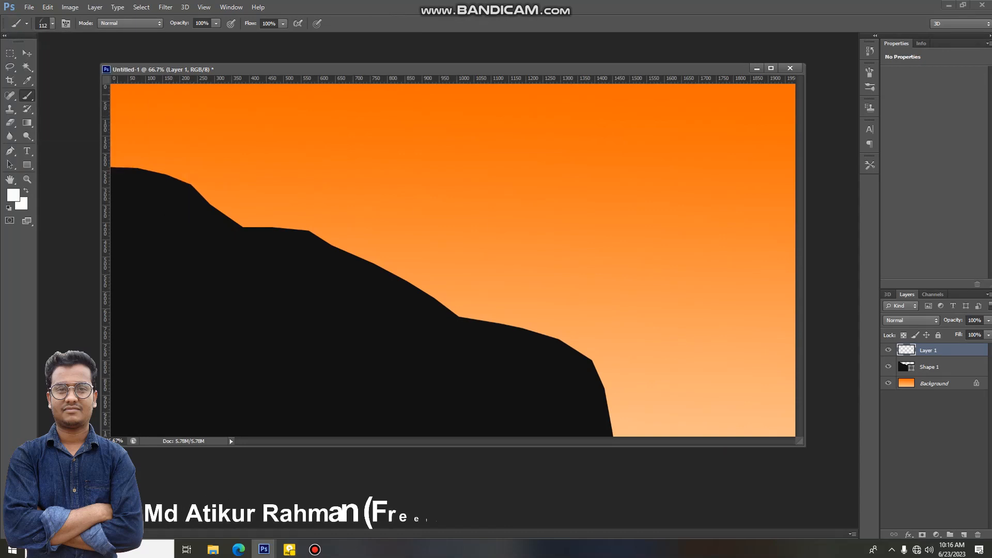
Set the foreground color to dark brown 230c01 and the background color to near-black 020100
{"action": "left_click", "coordinate": [14, 195]}
{"action": "left_click_drag", "start_coordinate": [135, 340], "coordinate": [172, 346]}
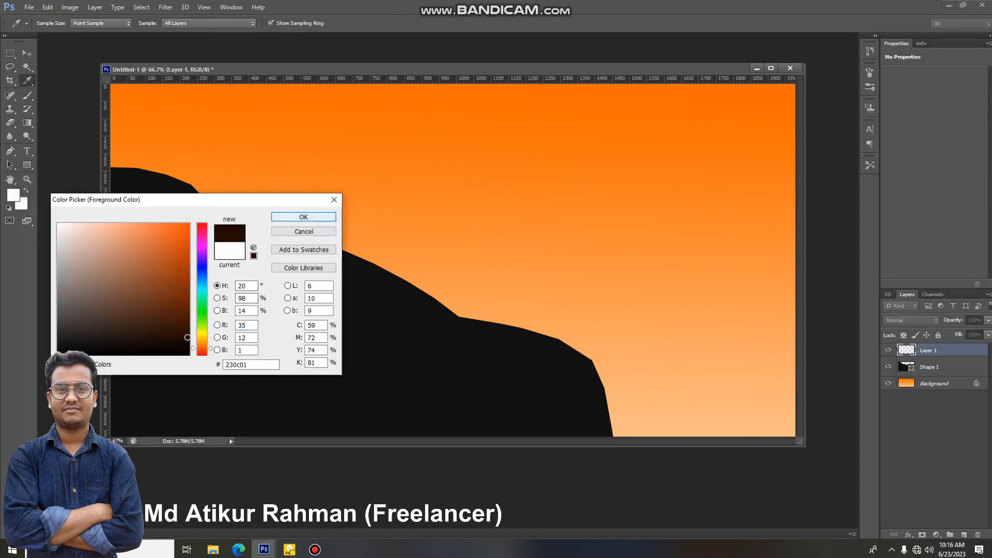
{"action": "left_click", "coordinate": [303, 217]}
{"action": "left_click", "coordinate": [21, 204]}
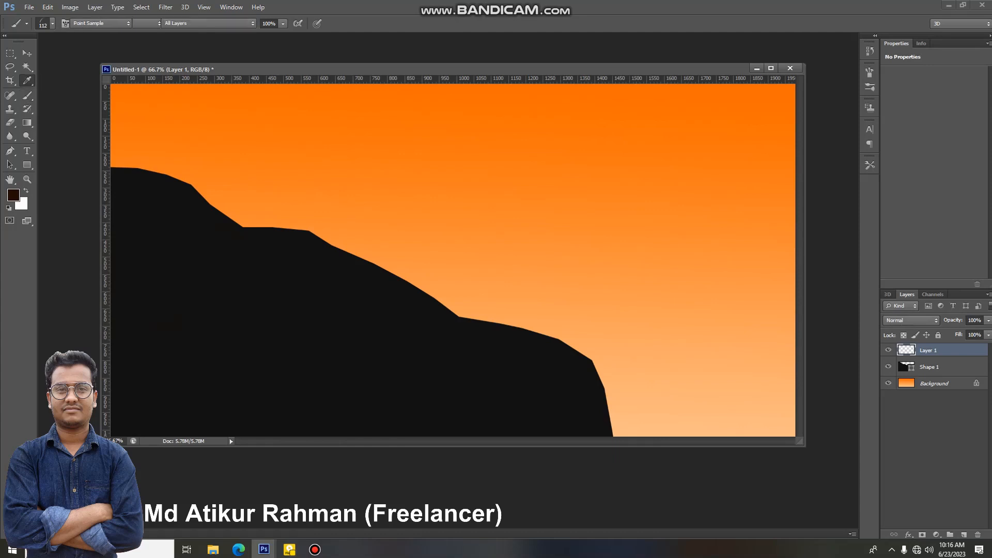
{"action": "left_click", "coordinate": [184, 353]}
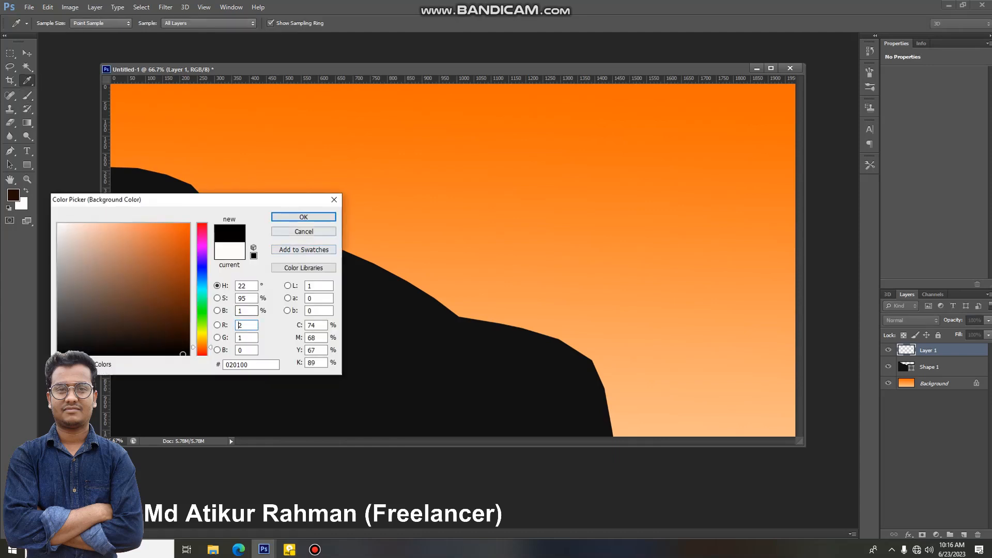
{"action": "left_click", "coordinate": [303, 217]}
Paint grass blades along the hill's sloping edge with the 112 px grass brush
{"action": "mouse_move", "coordinate": [131, 169]}
{"action": "left_mouse_down"}
{"action": "mouse_move", "coordinate": [166, 178]}
{"action": "mouse_move", "coordinate": [217, 209]}
{"action": "left_mouse_up"}
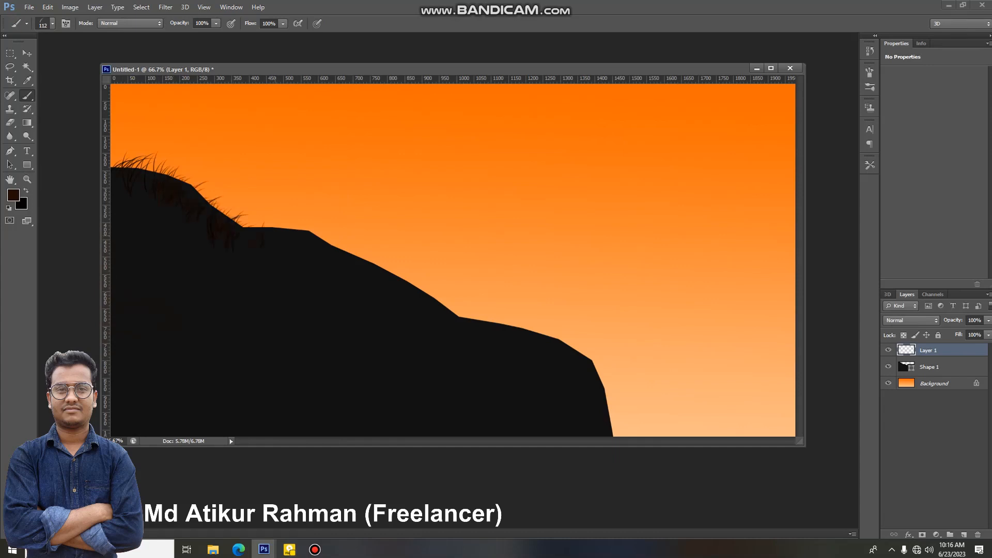
{"action": "mouse_move", "coordinate": [291, 227]}
{"action": "left_mouse_down"}
{"action": "mouse_move", "coordinate": [337, 237]}
{"action": "mouse_move", "coordinate": [480, 318]}
{"action": "left_mouse_up"}
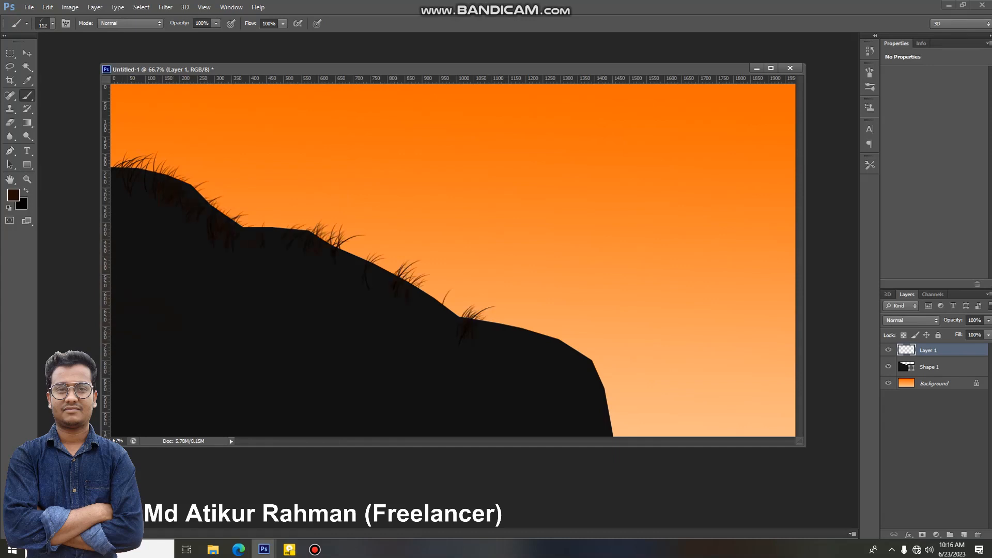
{"action": "mouse_move", "coordinate": [550, 343]}
{"action": "left_mouse_down"}
{"action": "mouse_move", "coordinate": [475, 326]}
{"action": "mouse_move", "coordinate": [238, 233]}
{"action": "mouse_move", "coordinate": [118, 173]}
{"action": "left_mouse_up"}
Thicken the grass along the hill's edge with the 134 px grass brush and move the grass layer below the hill shape
{"action": "left_click", "coordinate": [52, 24]}
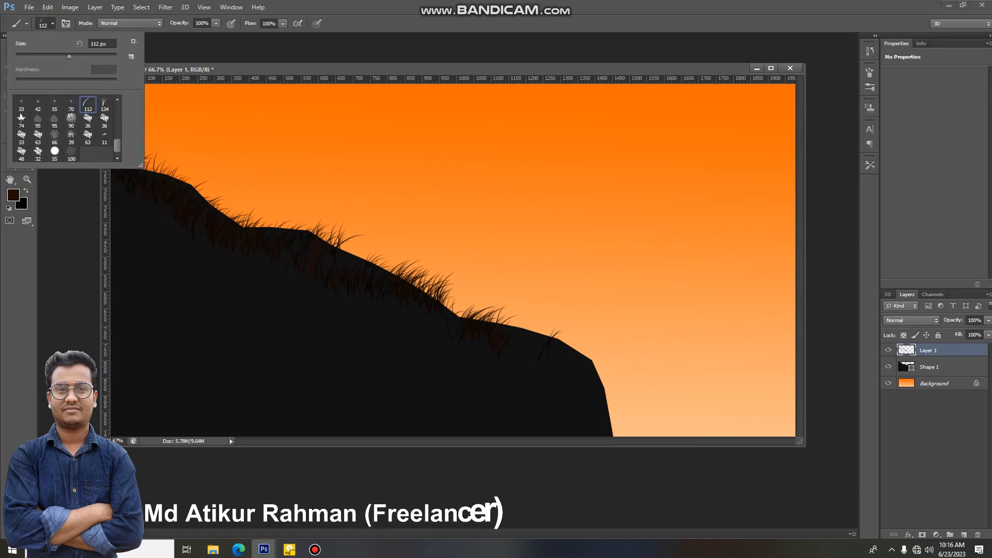
{"action": "left_click", "coordinate": [104, 104]}
{"action": "left_click", "coordinate": [198, 216]}
{"action": "mouse_move", "coordinate": [289, 227]}
{"action": "left_mouse_down"}
{"action": "mouse_move", "coordinate": [182, 191]}
{"action": "mouse_move", "coordinate": [173, 173]}
{"action": "left_mouse_up"}
{"action": "mouse_move", "coordinate": [351, 242]}
{"action": "left_mouse_down"}
{"action": "mouse_move", "coordinate": [431, 294]}
{"action": "mouse_move", "coordinate": [591, 354]}
{"action": "left_mouse_up"}
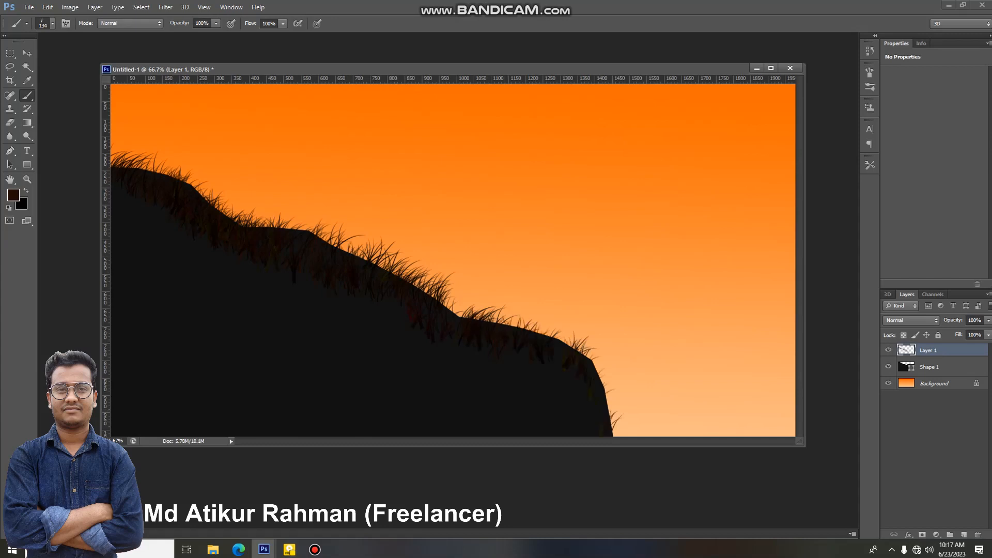
{"action": "left_click_drag", "start_coordinate": [458, 316], "coordinate": [449, 300]}
{"action": "mouse_move", "coordinate": [250, 226]}
{"action": "left_mouse_down"}
{"action": "mouse_move", "coordinate": [238, 219]}
{"action": "mouse_move", "coordinate": [319, 240]}
{"action": "left_mouse_up"}
{"action": "key", "text": "v"}
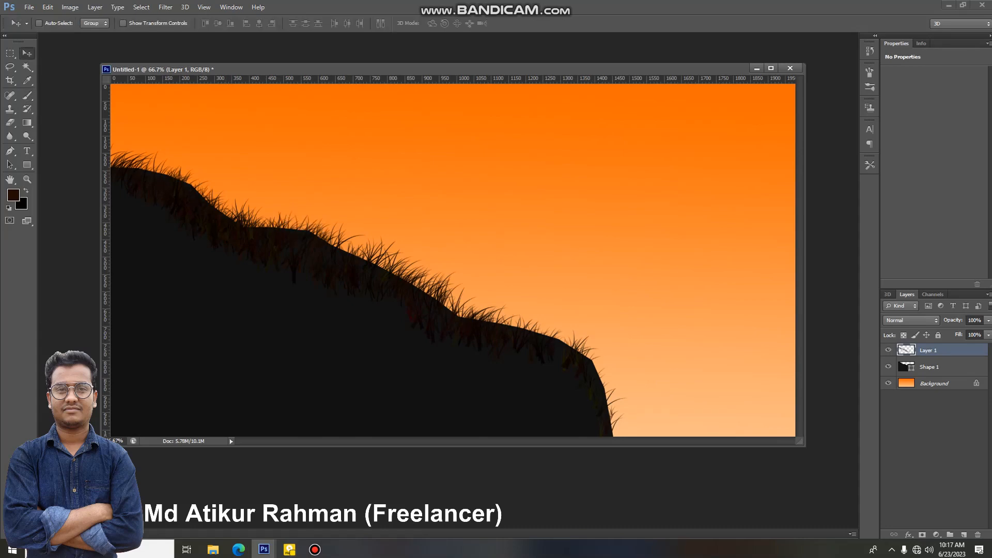
{"action": "key", "text": "ctrl+["}
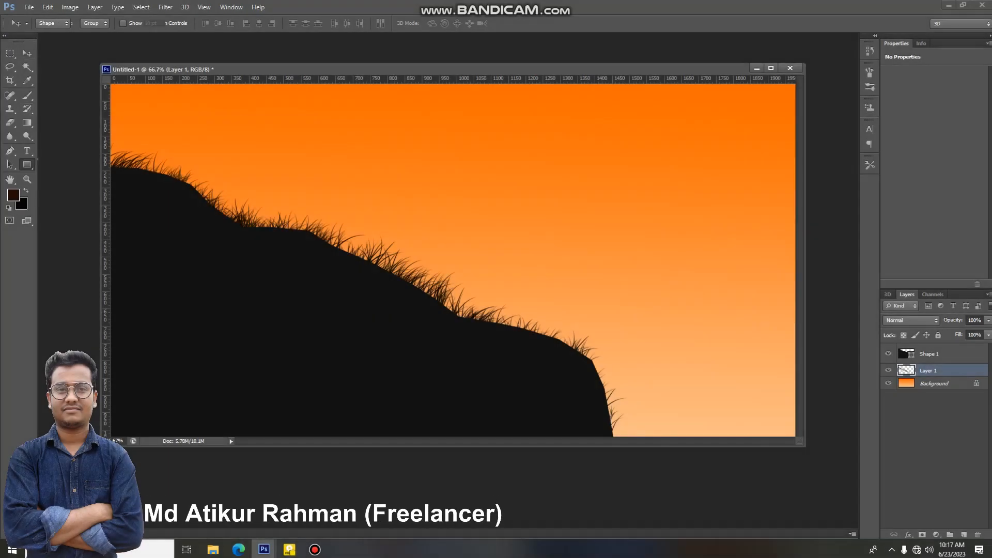
Draw a circle of about 302 by 296 px in the sky with the Ellipse tool on a new layer
{"action": "left_click", "coordinate": [27, 164]}
{"action": "left_click", "coordinate": [71, 182]}
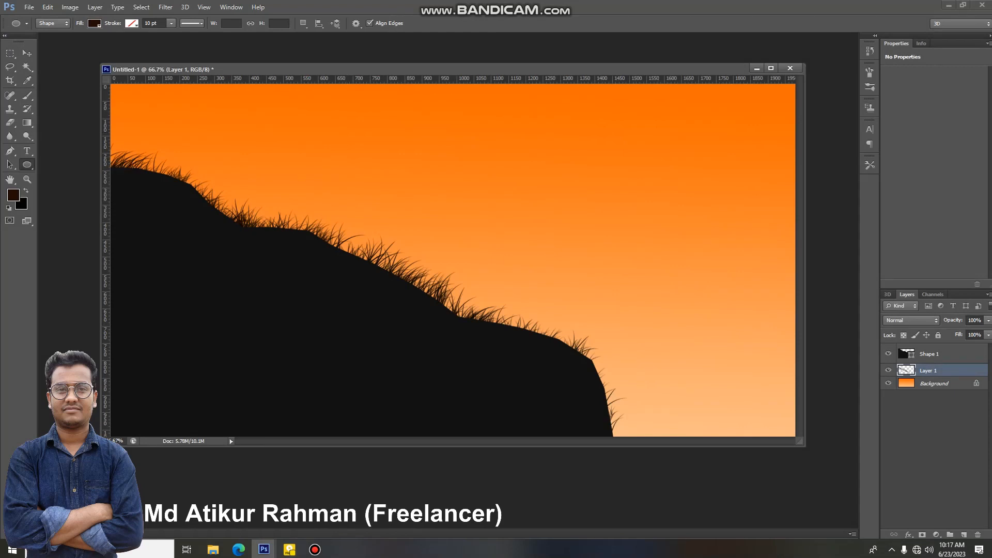
{"action": "left_click", "coordinate": [964, 535]}
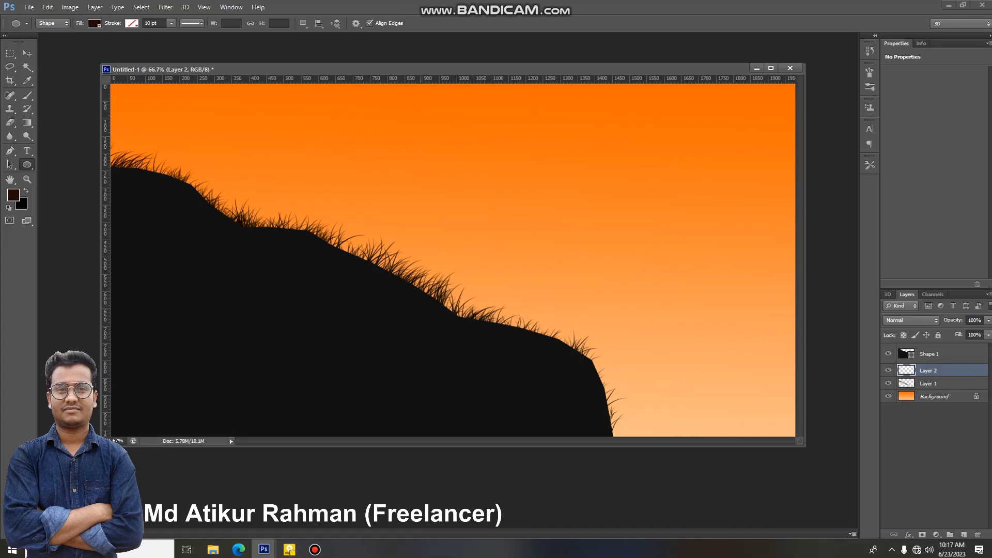
{"action": "left_click_drag", "start_coordinate": [421, 135], "coordinate": [524, 238]}
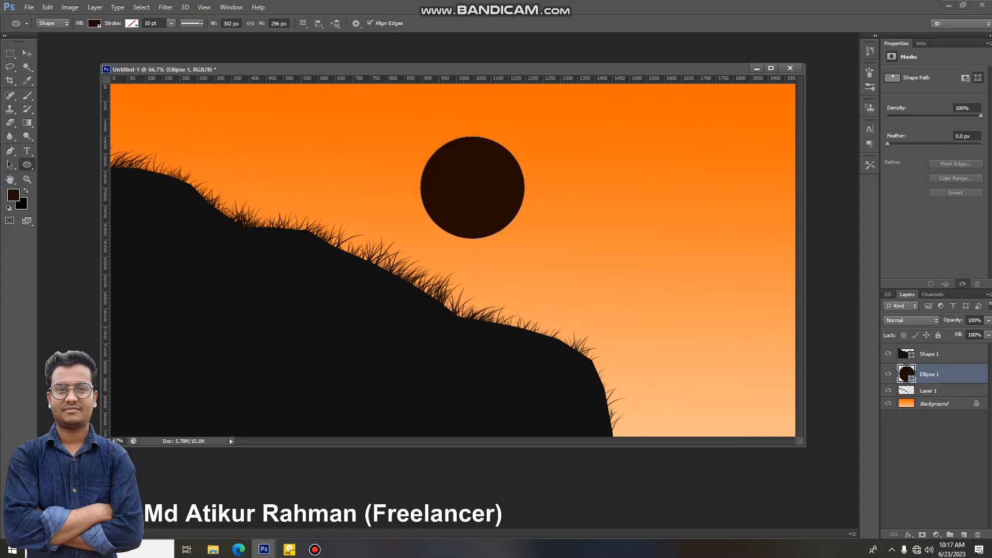
Try several fill swatches on the circle and settle on a light red fill
{"action": "left_click", "coordinate": [94, 22]}
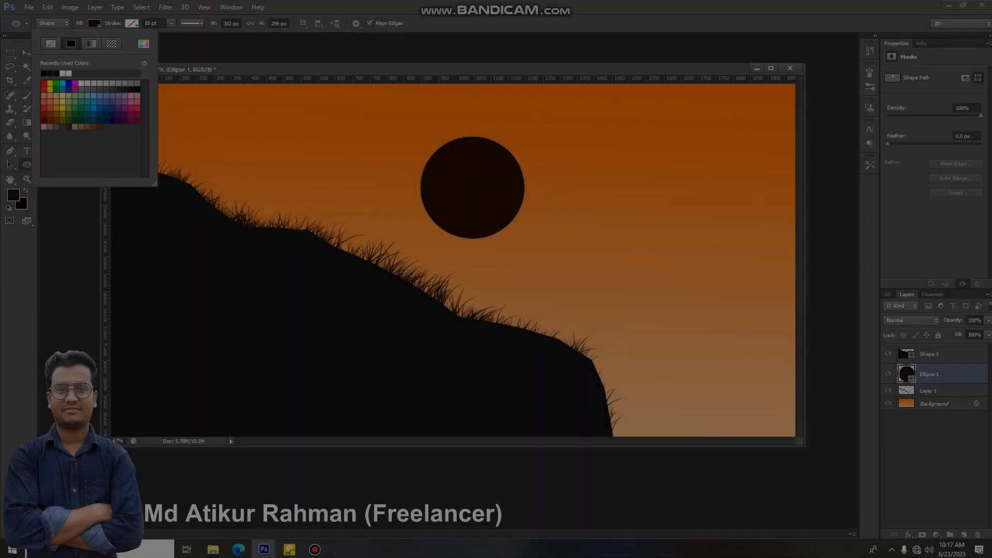
{"action": "left_click", "coordinate": [43, 73]}
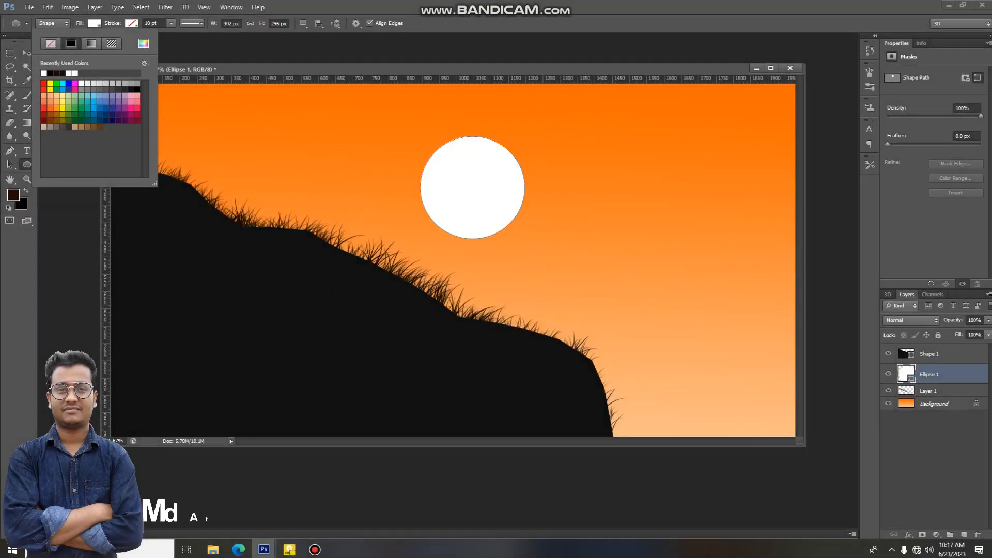
{"action": "left_click", "coordinate": [56, 101]}
{"action": "left_click", "coordinate": [44, 83]}
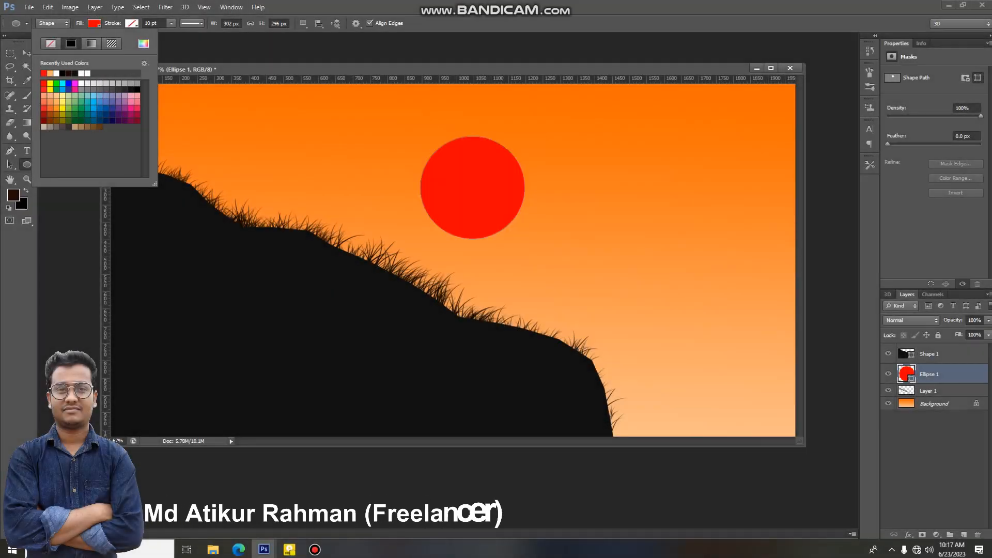
{"action": "left_click", "coordinate": [44, 102]}
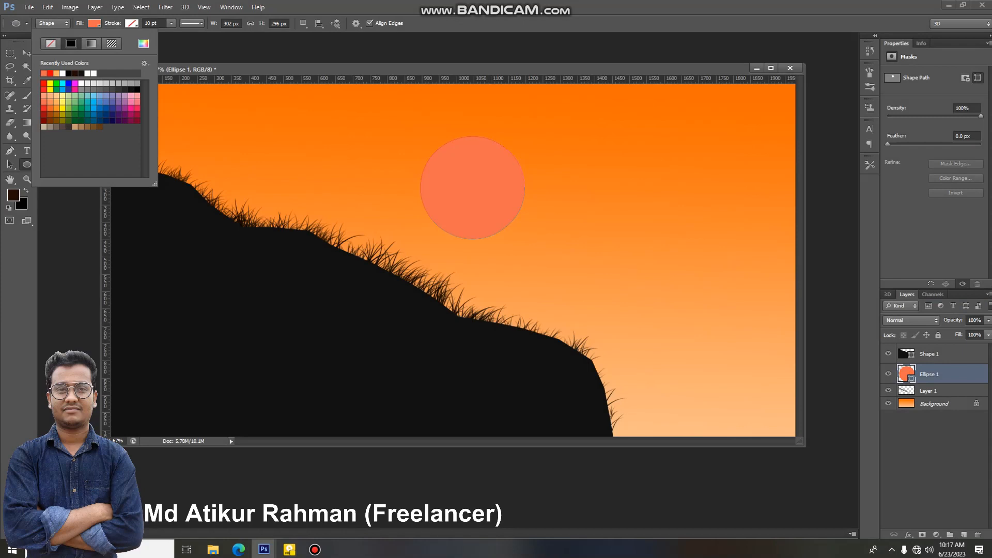
{"action": "left_click", "coordinate": [49, 109]}
{"action": "left_click", "coordinate": [44, 108]}
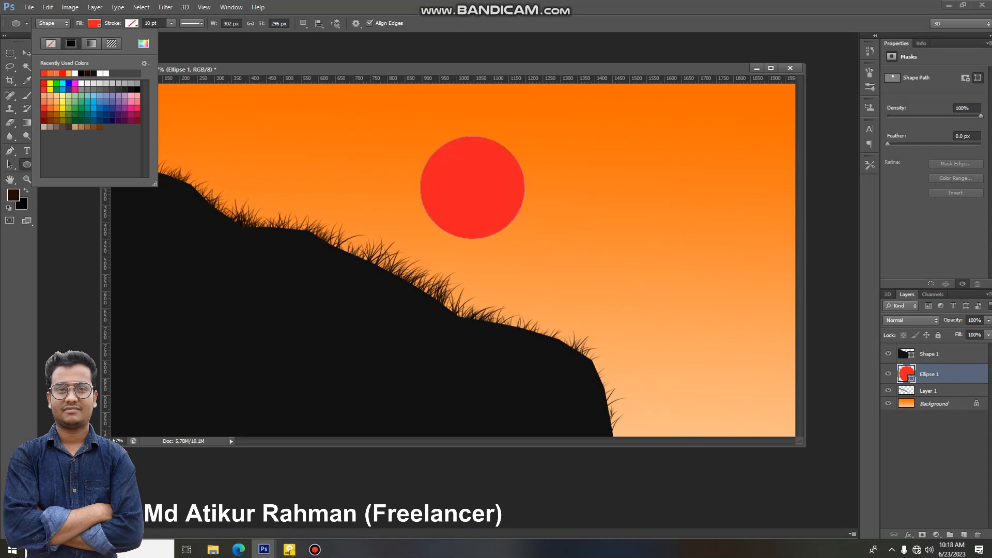
Move the red circle up to the upper middle of the sky
{"action": "key", "text": "v"}
{"action": "left_click_drag", "start_coordinate": [469, 163], "coordinate": [477, 132]}
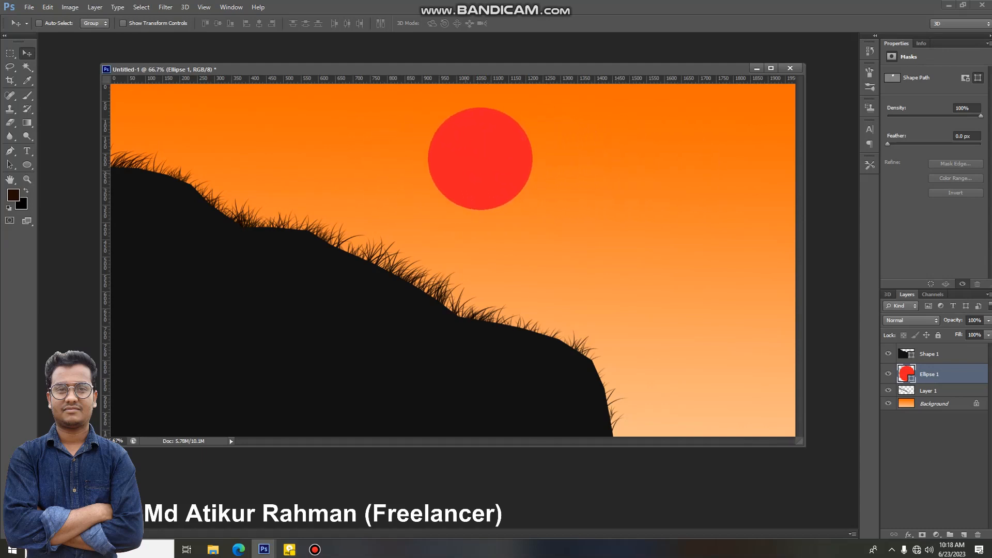
{"action": "left_click_drag", "start_coordinate": [497, 173], "coordinate": [494, 174]}
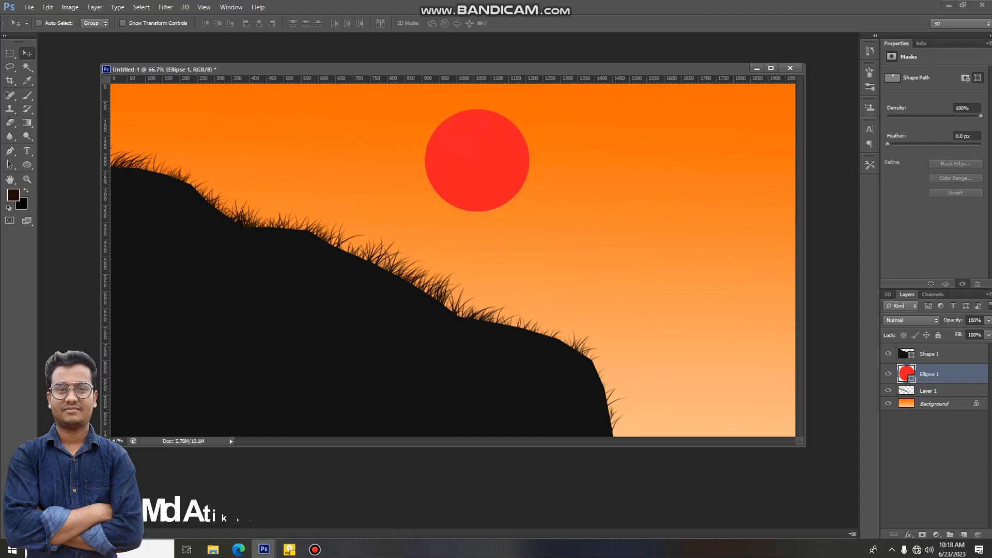
Duplicate the red circle's layer, keeping the name Ellipse 1 copy
{"action": "right_click", "coordinate": [940, 373]}
{"action": "left_click", "coordinate": [830, 179]}
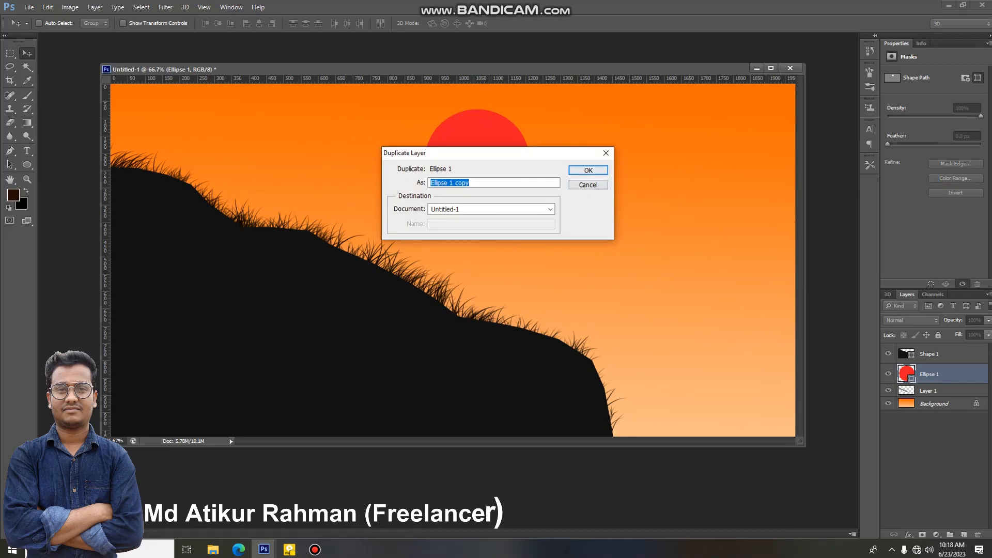
{"action": "left_click", "coordinate": [588, 170]}
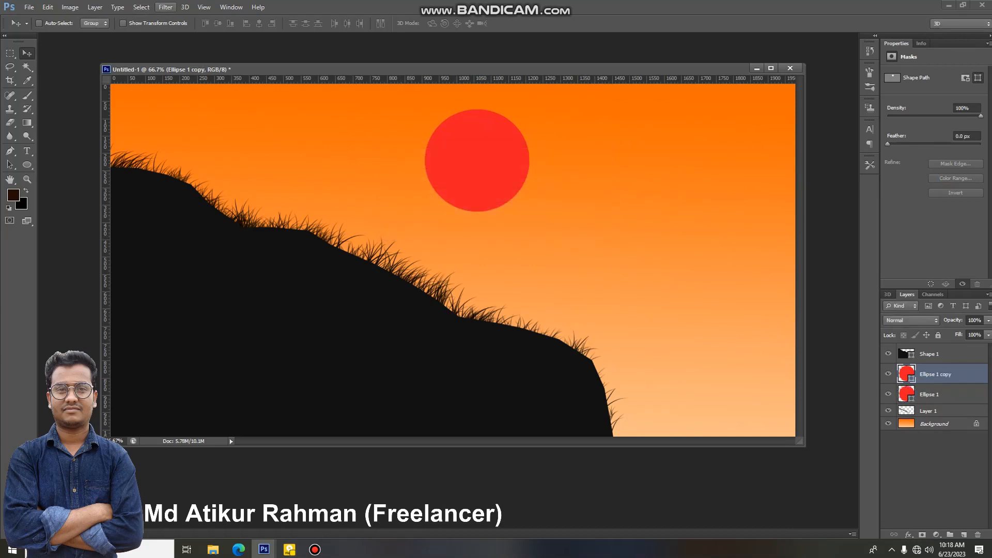
Rasterize the circle copy and apply a Gaussian Blur with a slightly raised radius as a soft red glow around the sun
{"action": "left_click", "coordinate": [165, 8]}
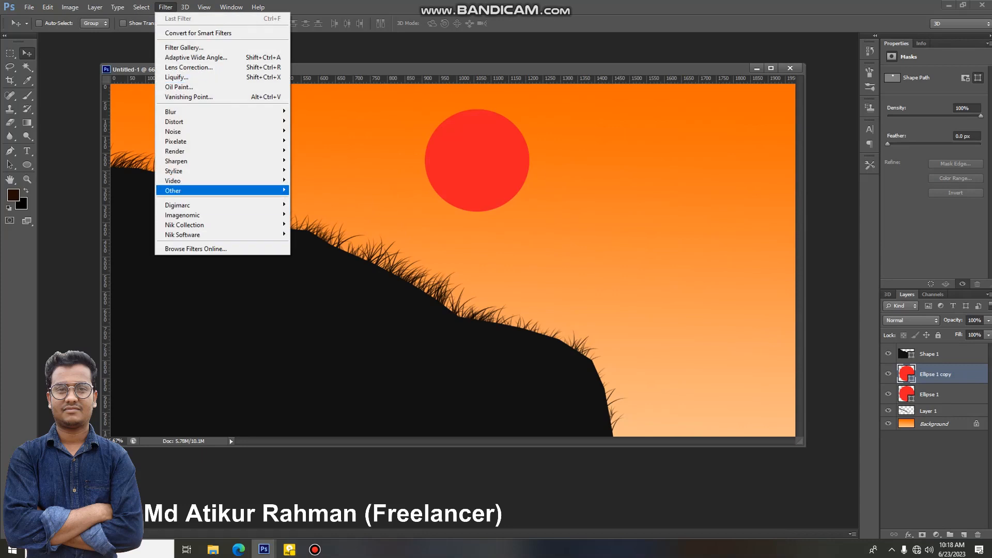
{"action": "mouse_move", "coordinate": [217, 112]}
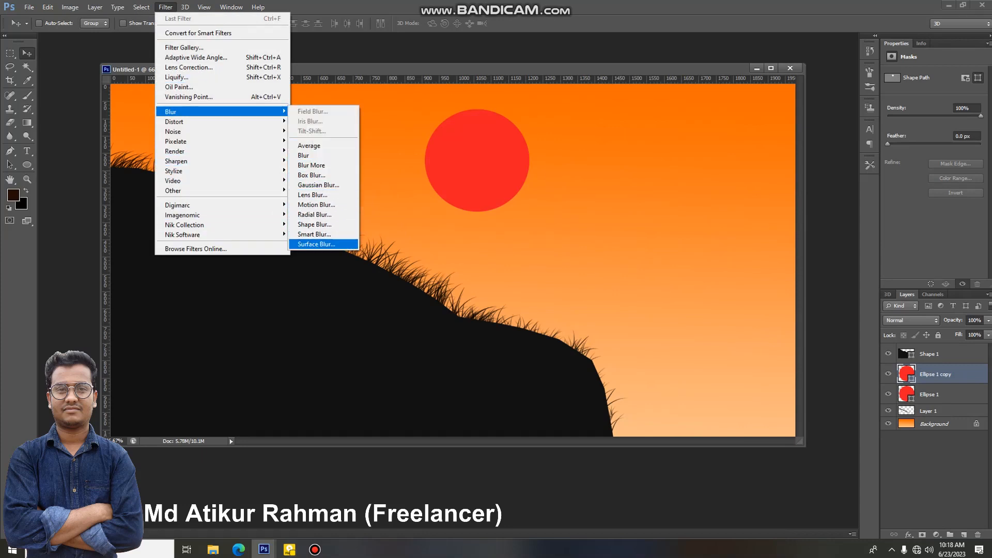
{"action": "left_click", "coordinate": [318, 184]}
{"action": "key", "text": "Return"}
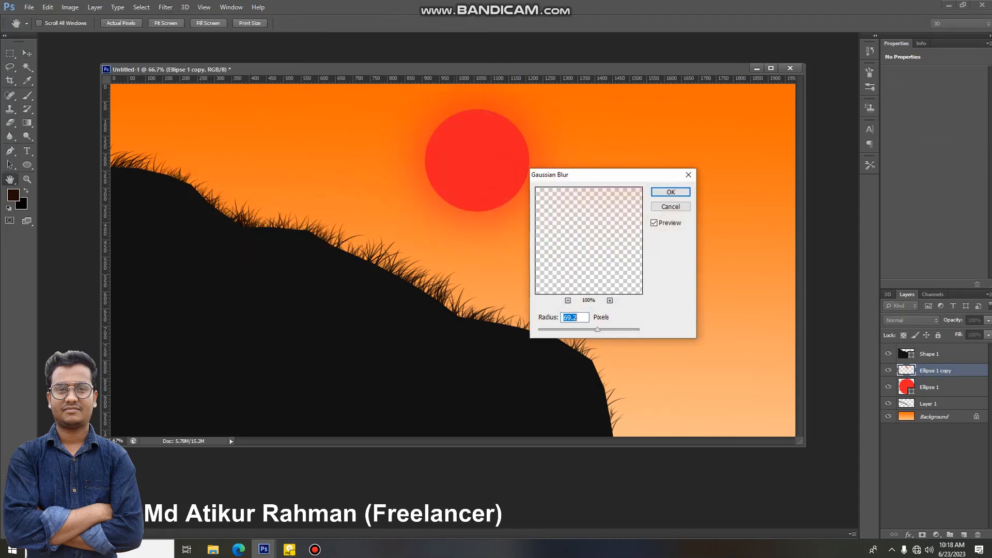
{"action": "left_click_drag", "start_coordinate": [597, 329], "coordinate": [596, 330]}
{"action": "mouse_move", "coordinate": [596, 330]}
{"action": "left_mouse_down"}
{"action": "mouse_move", "coordinate": [610, 330]}
{"action": "mouse_move", "coordinate": [601, 330]}
{"action": "left_mouse_up"}
{"action": "left_click", "coordinate": [670, 193]}
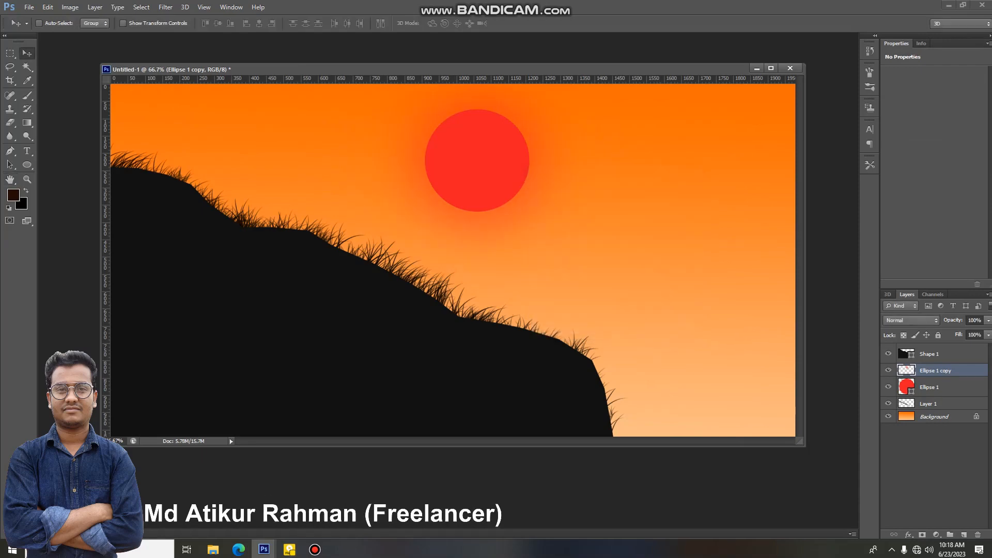
Duplicate the blurred glow layer as Ellipse 1 copy 2 and check its effect by toggling its visibility
{"action": "right_click", "coordinate": [920, 371]}
{"action": "left_click", "coordinate": [811, 180]}
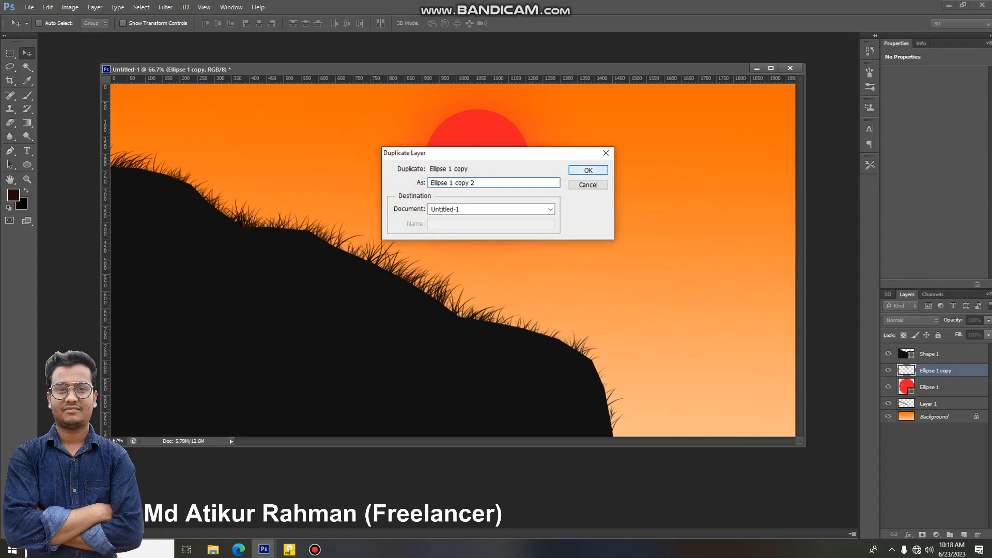
{"action": "left_click", "coordinate": [588, 170]}
{"action": "left_click", "coordinate": [888, 371]}
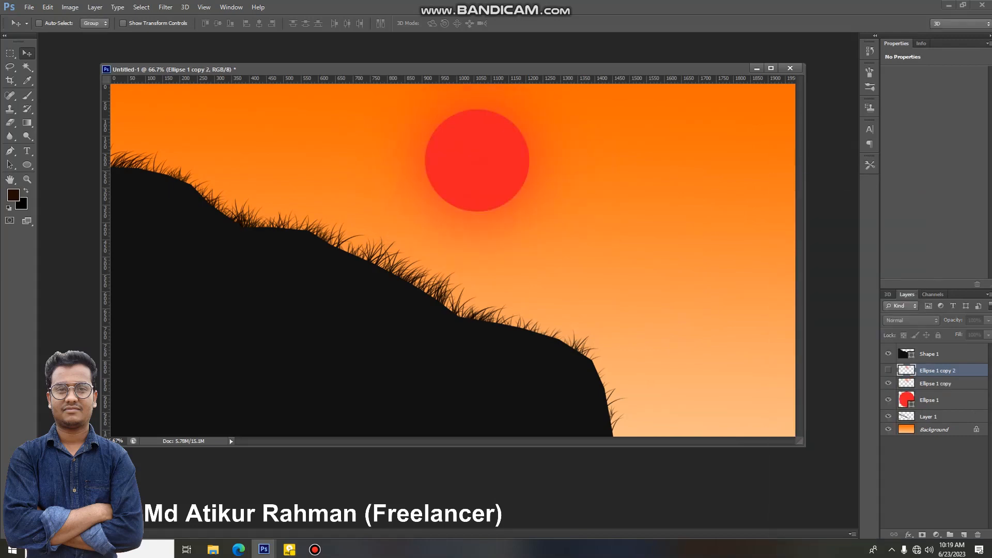
{"action": "left_click", "coordinate": [888, 371]}
Scale the second glow copy to about 336% width and 291% height and position it over the sky below the sun
{"action": "left_click_drag", "start_coordinate": [487, 156], "coordinate": [596, 261]}
{"action": "key", "text": "ctrl+t"}
{"action": "left_click_drag", "start_coordinate": [454, 187], "coordinate": [164, 56]}
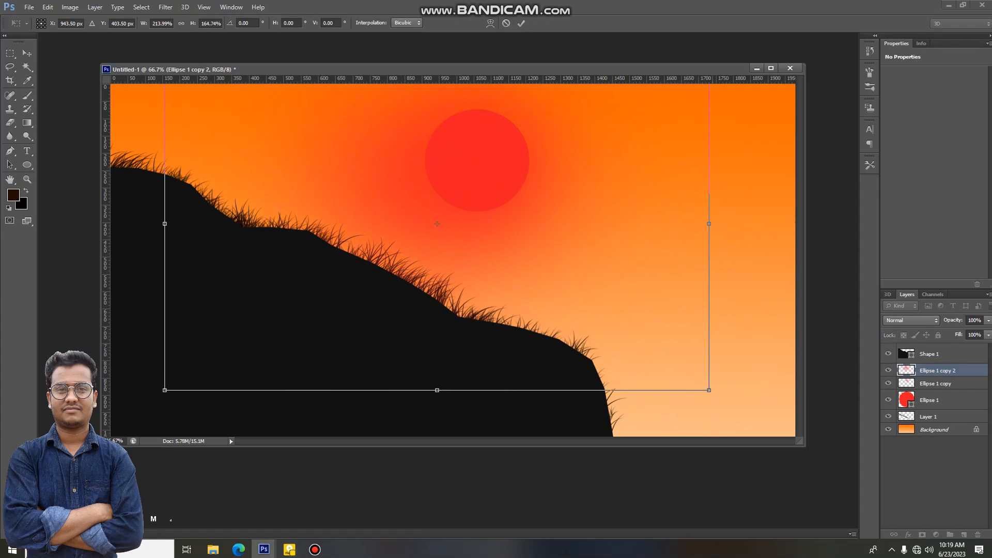
{"action": "left_click_drag", "start_coordinate": [709, 390], "coordinate": [899, 557]}
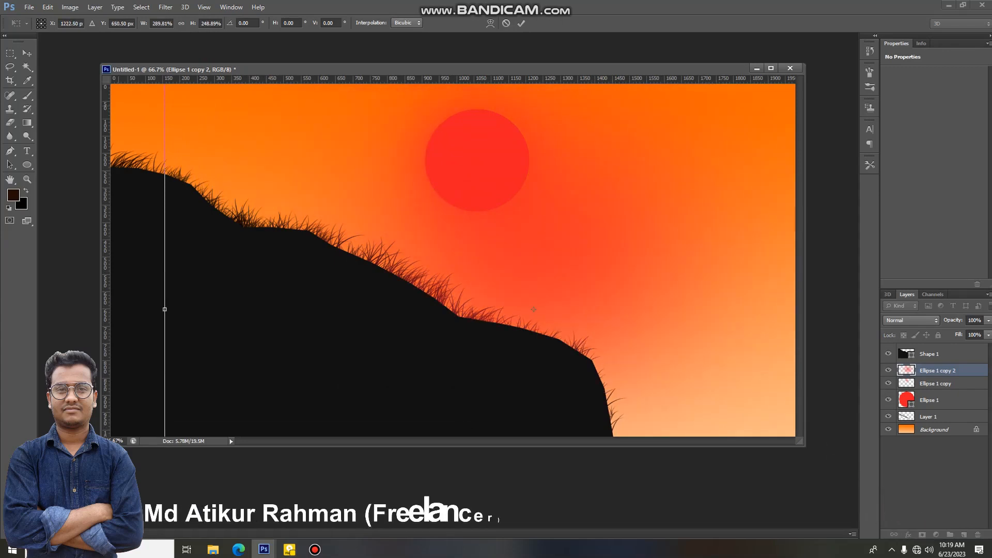
{"action": "left_click_drag", "start_coordinate": [383, 252], "coordinate": [405, 387]}
{"action": "left_click_drag", "start_coordinate": [187, 193], "coordinate": [137, 166]}
{"action": "left_click_drag", "start_coordinate": [532, 432], "coordinate": [442, 322]}
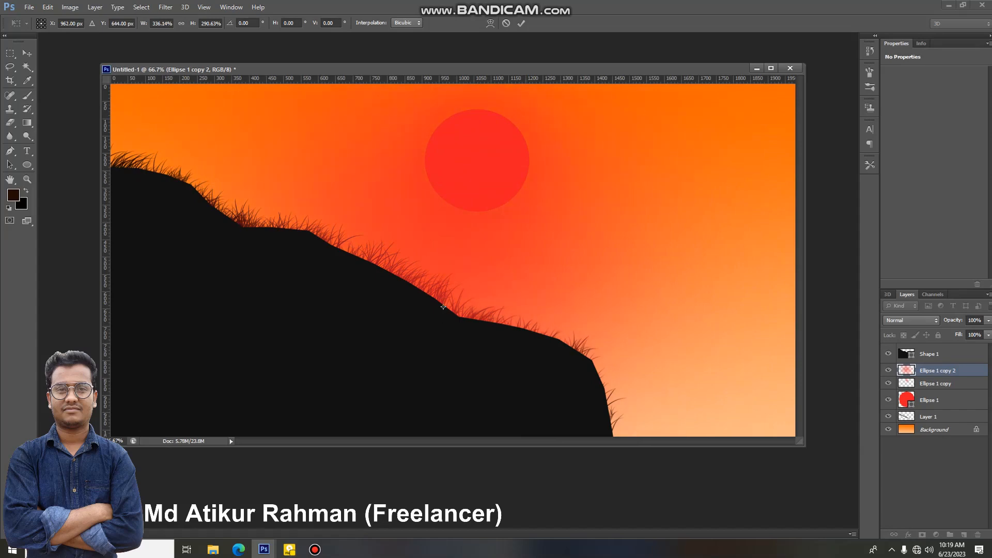
Lower the enlarged glow layer's opacity to 40% and commit the transform
{"action": "left_click", "coordinate": [987, 321]}
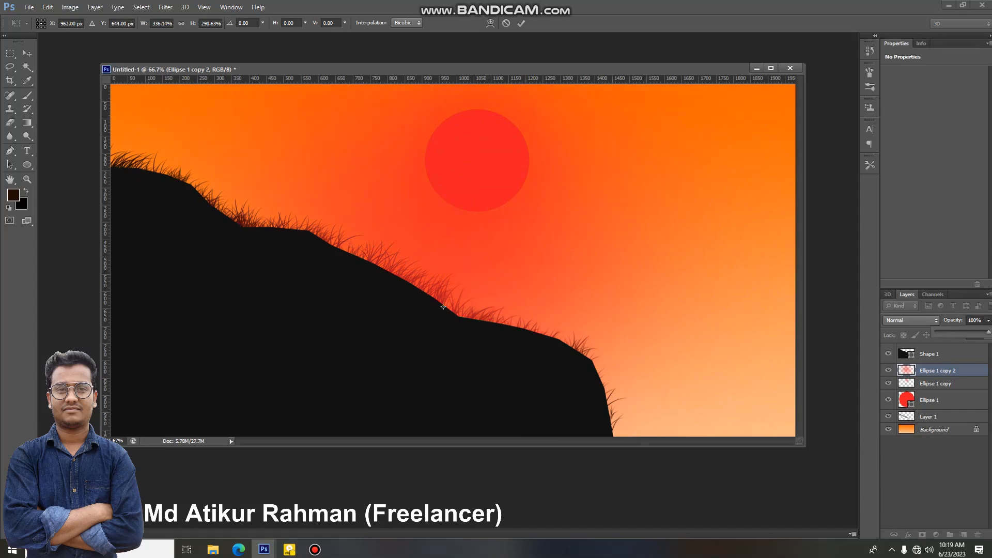
{"action": "left_click_drag", "start_coordinate": [979, 331], "coordinate": [959, 332]}
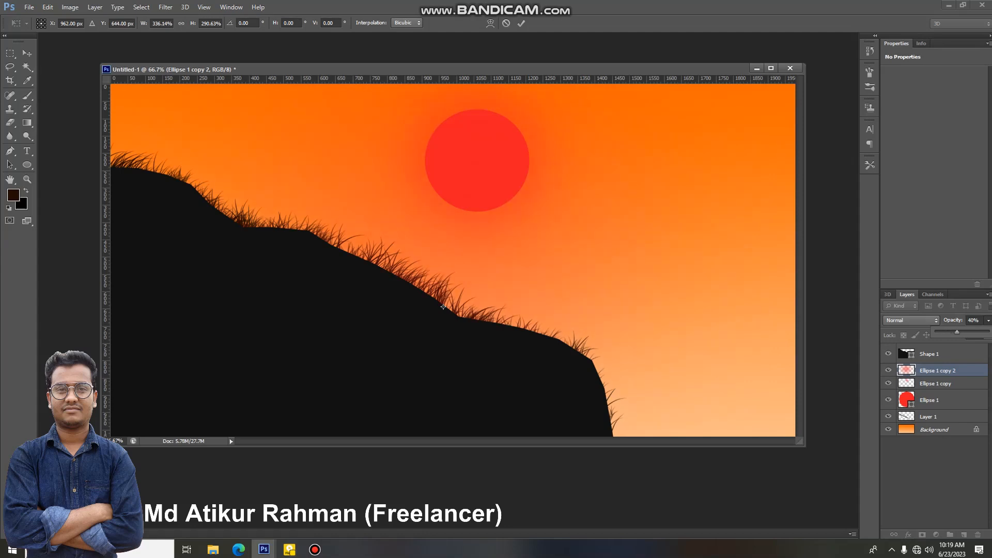
{"action": "key", "text": "Return"}
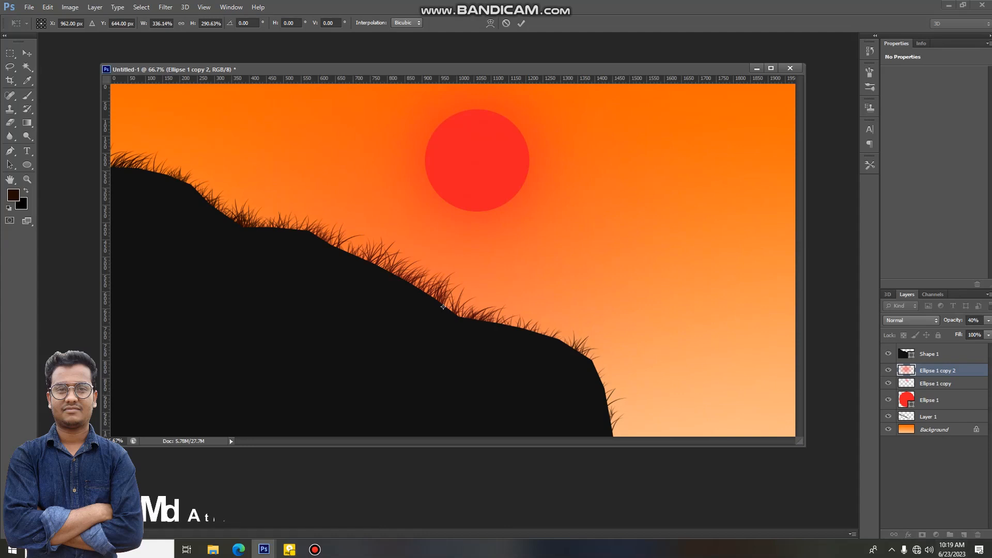
{"action": "key", "text": "v"}
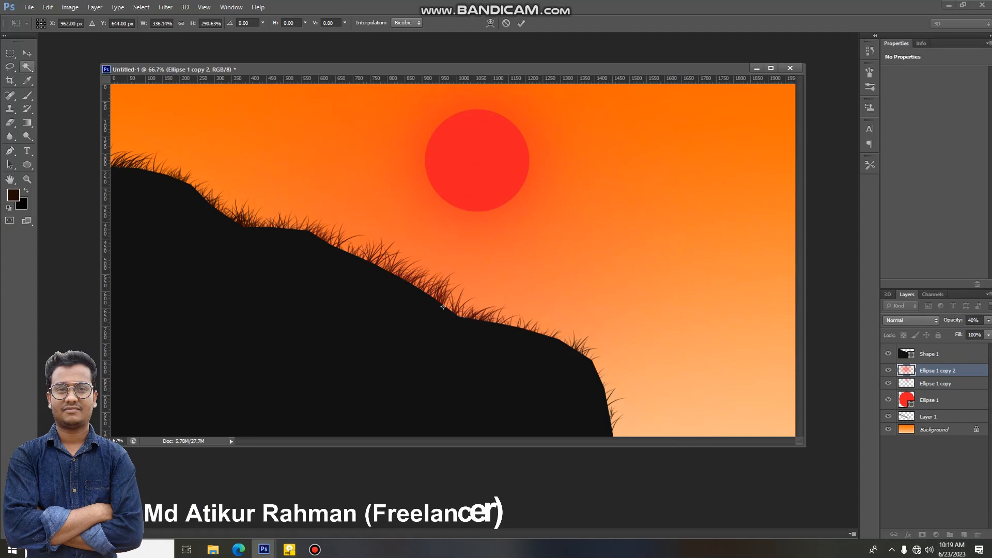
{"action": "key", "text": "Return"}
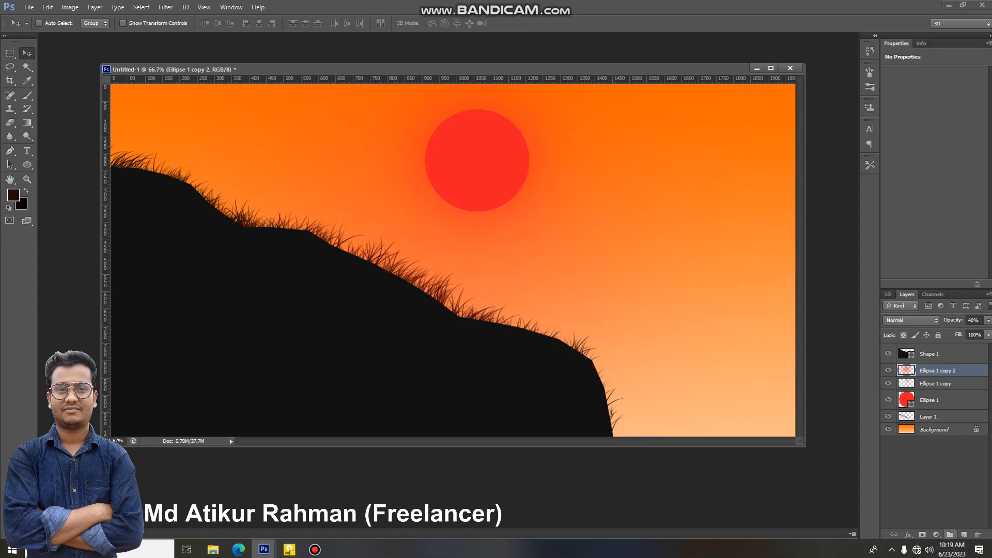
Add a new layer, pick the 45 px cloud-like brush, enlarge it to 257 px, and undo a dark test stamp in the sky
{"action": "left_click", "coordinate": [963, 535]}
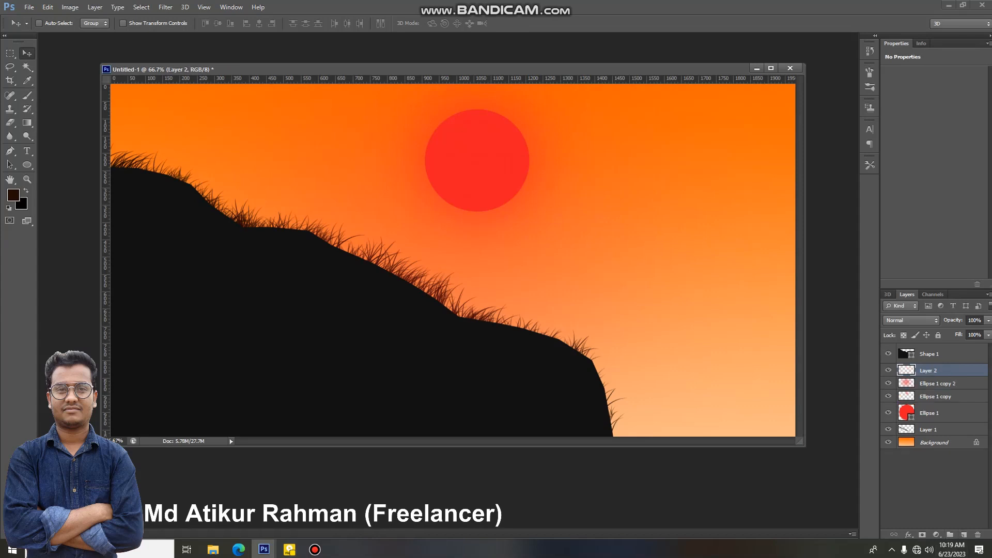
{"action": "key", "text": "b"}
{"action": "left_click", "coordinate": [52, 23]}
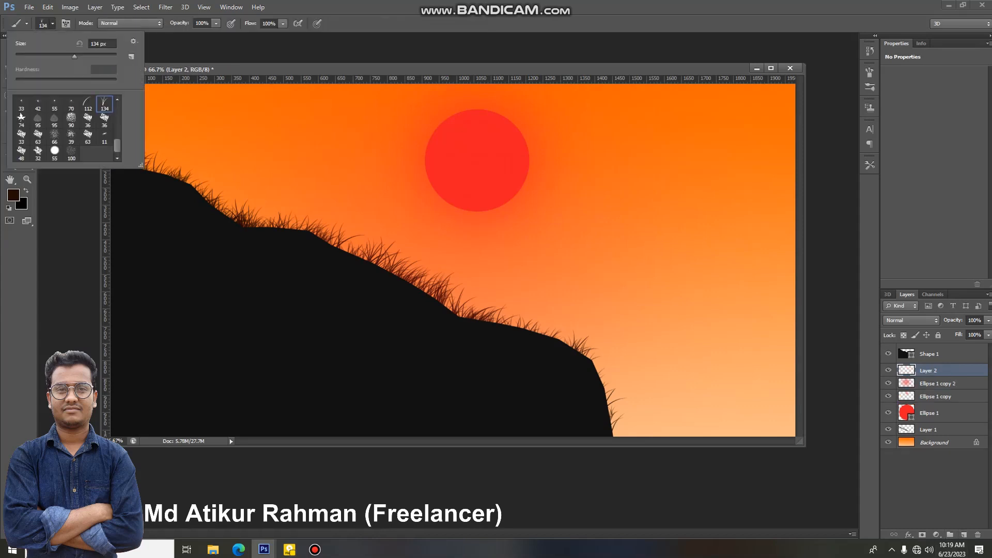
{"action": "scroll", "coordinate": [67, 130], "scroll_direction": "up", "scroll_amount": 2}
{"action": "scroll", "coordinate": [67, 129], "scroll_direction": "up", "scroll_amount": 3}
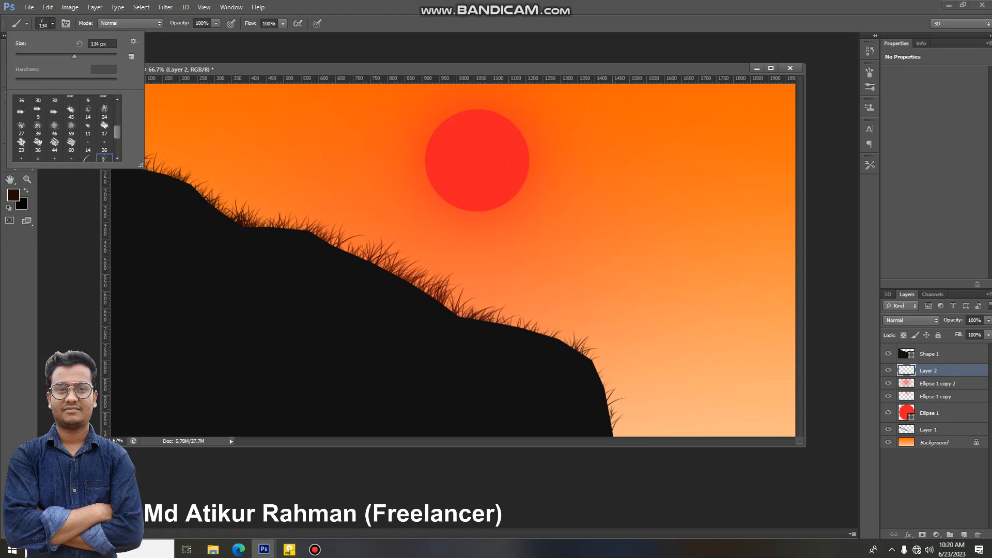
{"action": "left_click", "coordinate": [71, 128]}
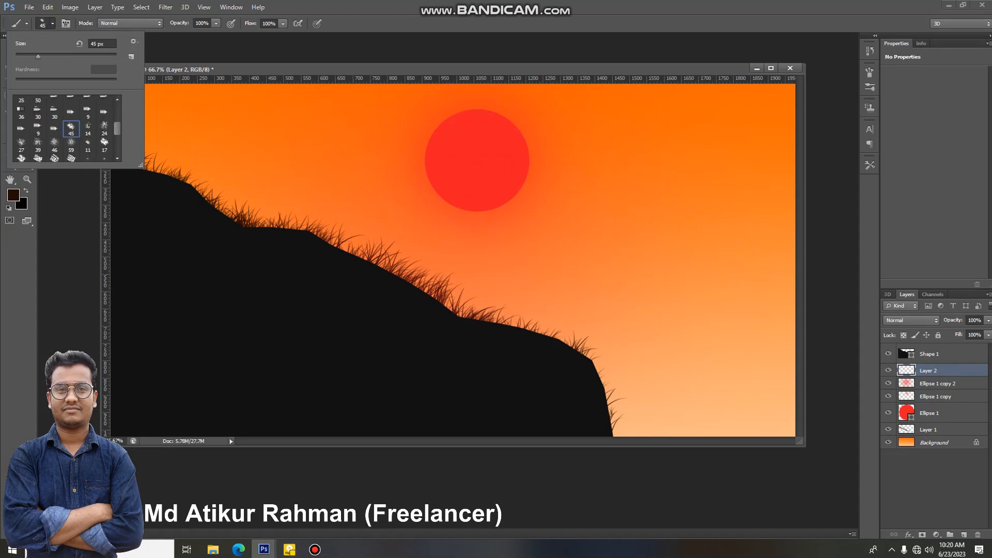
{"action": "right_click", "coordinate": [564, 242]}
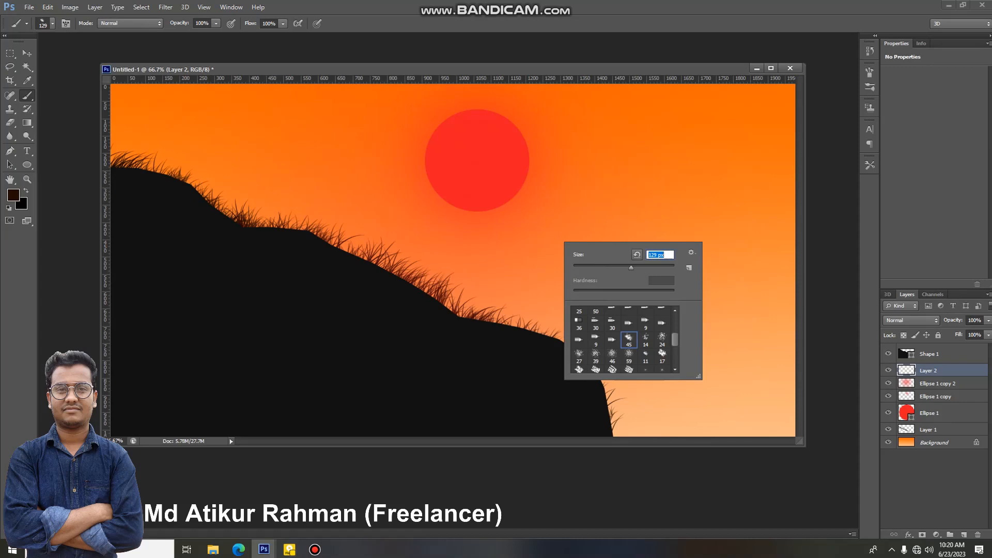
{"action": "left_click", "coordinate": [723, 127]}
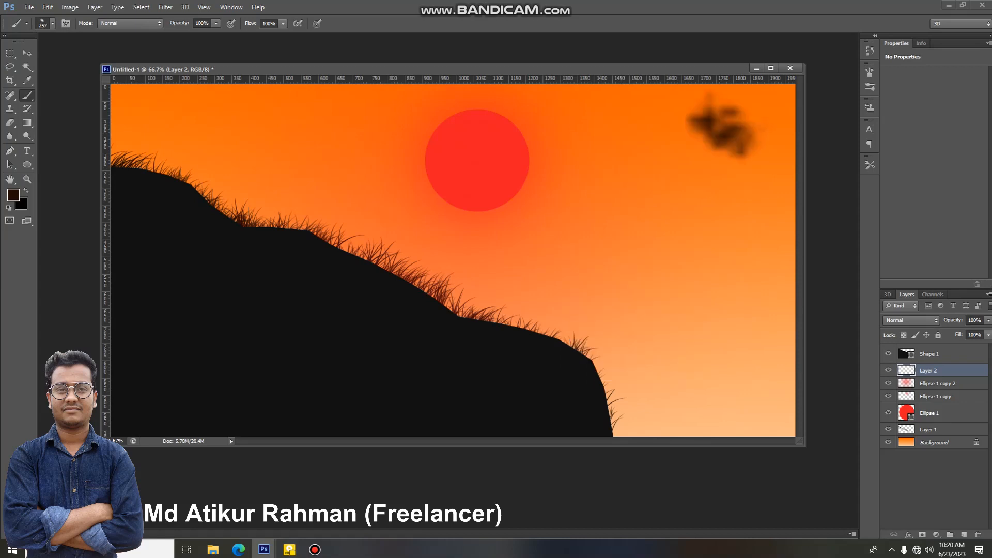
{"action": "key", "text": "ctrl+z"}
Set the foreground colour to a medium grey and stamp two clouds in the sky to the right of the sun
{"action": "left_click", "coordinate": [13, 196]}
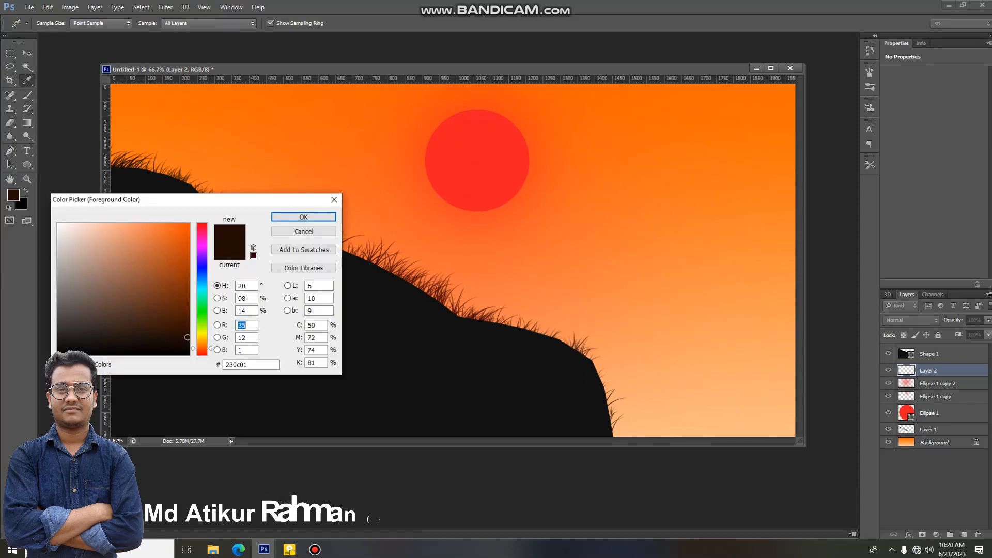
{"action": "left_click", "coordinate": [65, 278]}
{"action": "left_click", "coordinate": [304, 217]}
{"action": "left_click", "coordinate": [669, 156]}
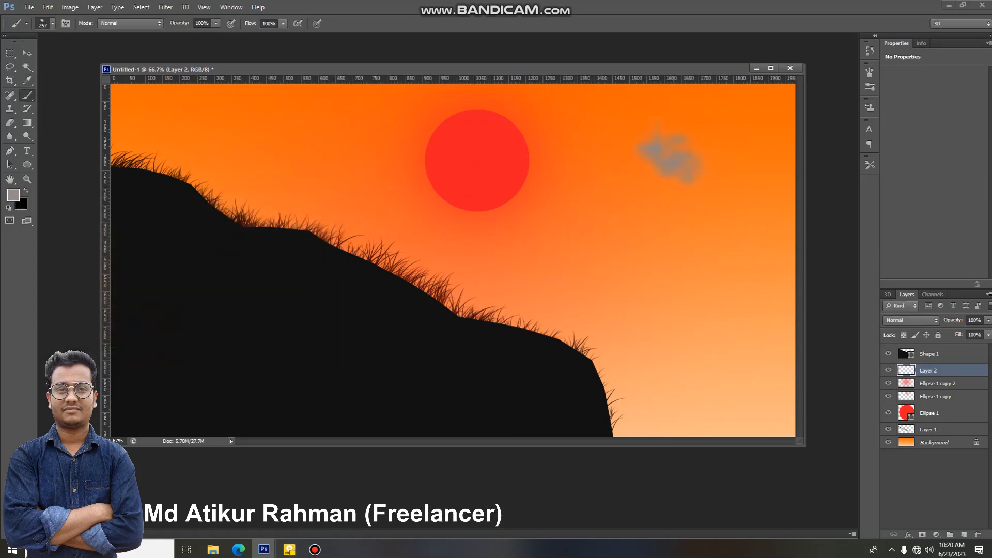
{"action": "left_click", "coordinate": [754, 133]}
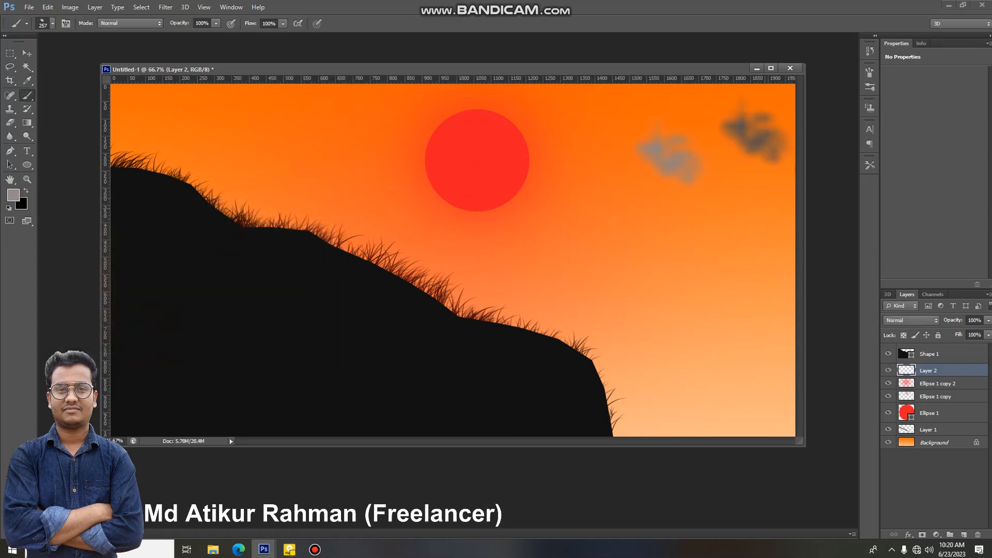
{"action": "left_click", "coordinate": [745, 206]}
{"action": "key", "text": "ctrl+z"}
Set the background colour to a light grey
{"action": "left_click", "coordinate": [21, 205]}
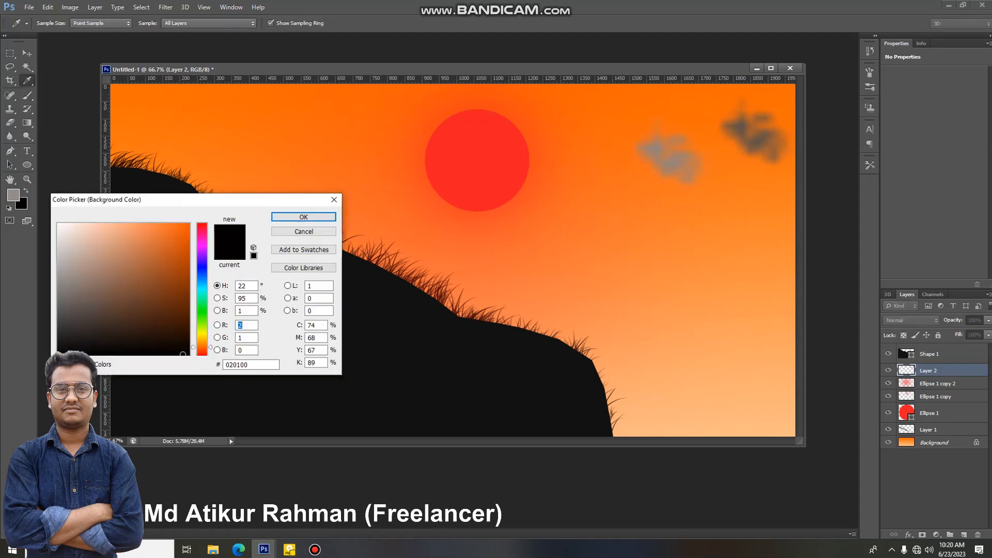
{"action": "left_click", "coordinate": [62, 262]}
{"action": "left_click", "coordinate": [303, 217]}
Stamp light and dark grey clouds across the upper sky on both sides of the sun and partly over it
{"action": "left_click", "coordinate": [166, 122]}
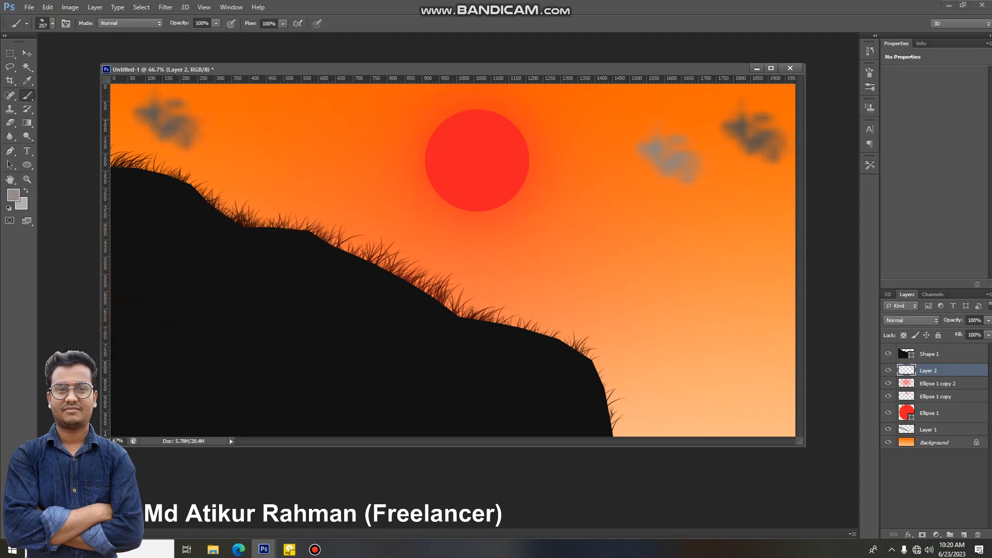
{"action": "left_click", "coordinate": [703, 206]}
{"action": "left_click", "coordinate": [615, 117]}
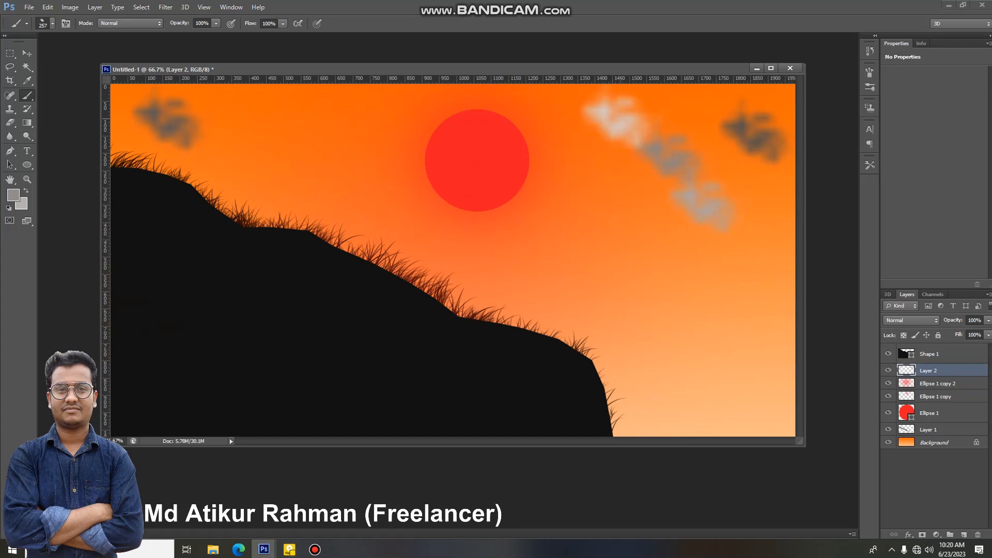
{"action": "left_click", "coordinate": [283, 117]}
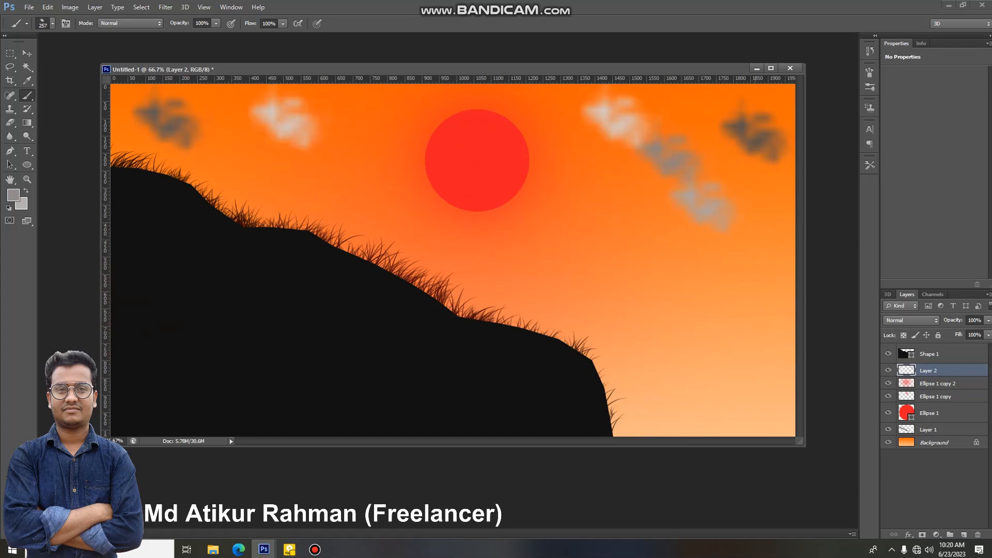
{"action": "left_click", "coordinate": [746, 191]}
{"action": "left_click", "coordinate": [379, 123]}
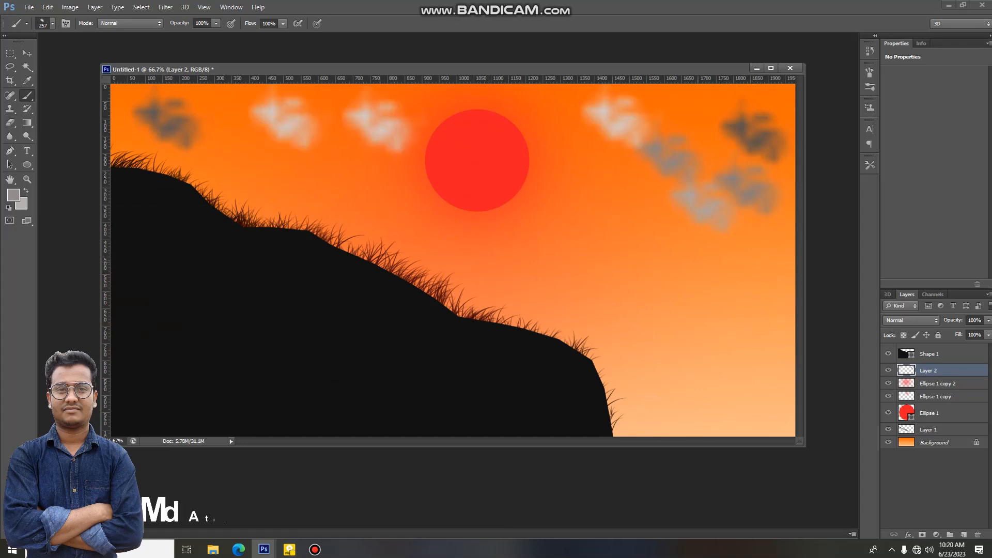
{"action": "left_click", "coordinate": [526, 175]}
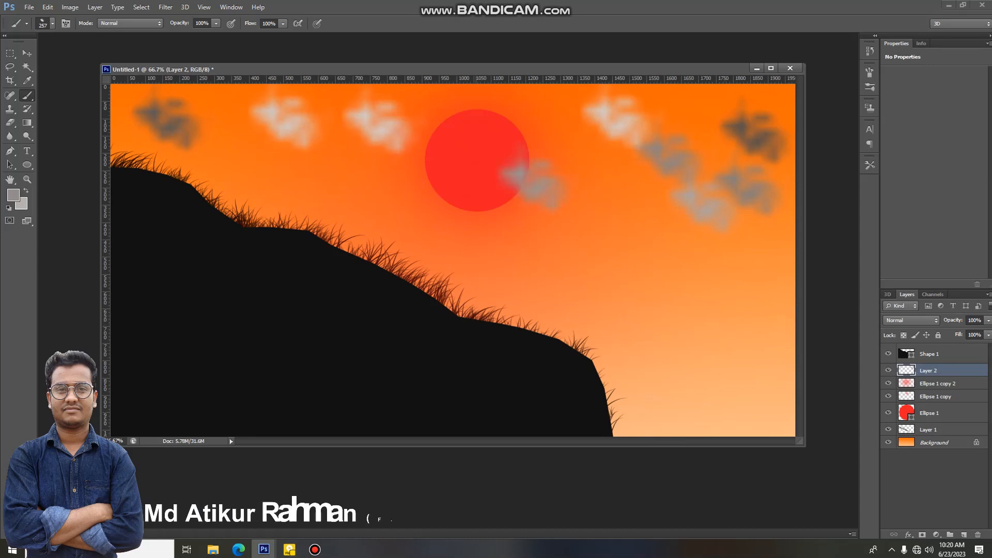
{"action": "left_click", "coordinate": [251, 162]}
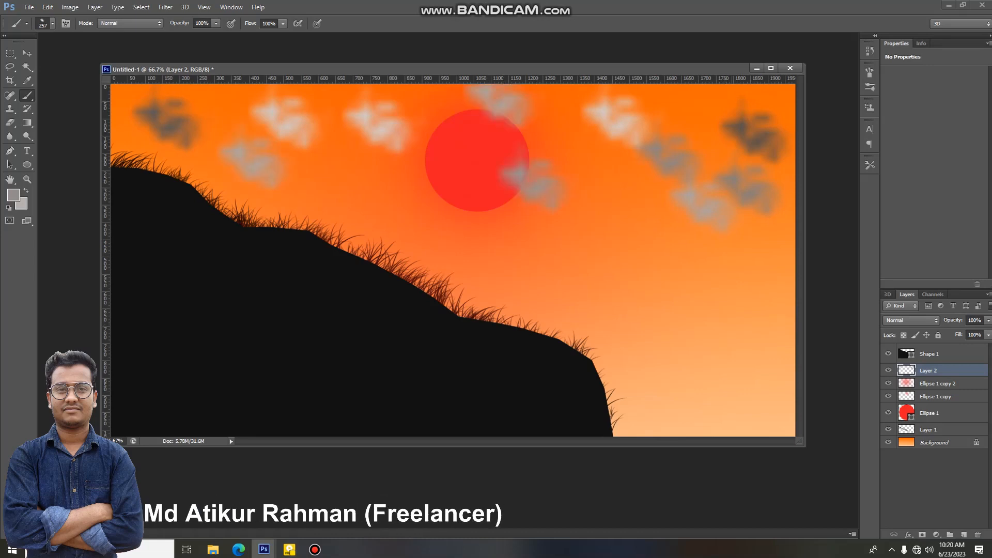
{"action": "left_click", "coordinate": [611, 200]}
{"action": "left_click", "coordinate": [722, 233]}
{"action": "left_click", "coordinate": [763, 220]}
{"action": "left_click", "coordinate": [701, 114]}
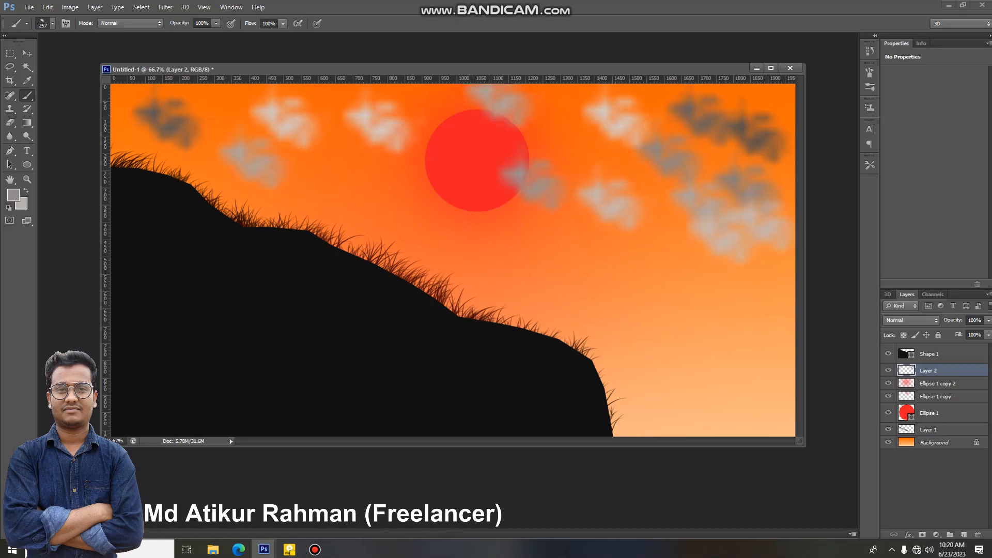
{"action": "left_click", "coordinate": [560, 107]}
{"action": "left_click", "coordinate": [335, 136]}
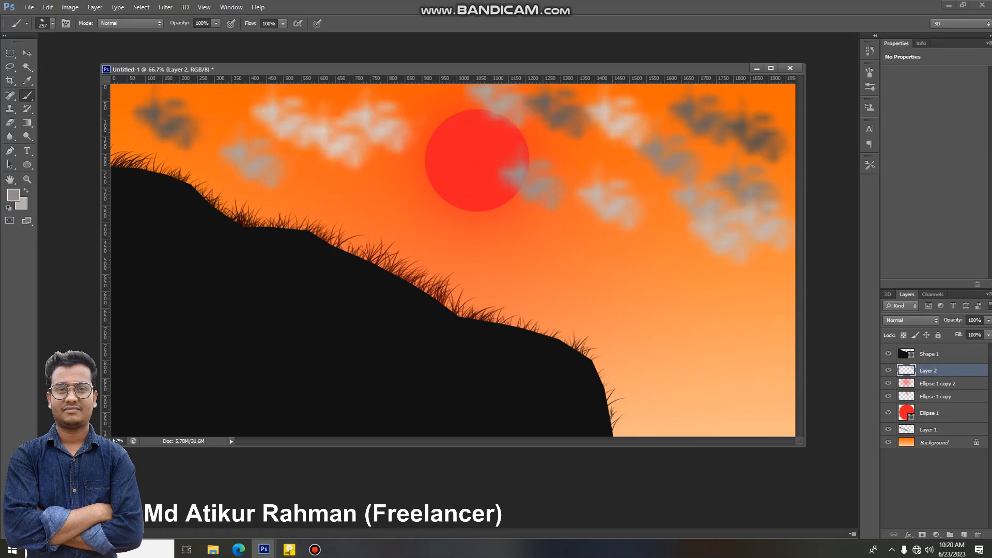
Lower the cloud layer's opacity to 81%
{"action": "left_click", "coordinate": [988, 320]}
{"action": "left_click_drag", "start_coordinate": [988, 331], "coordinate": [948, 331]}
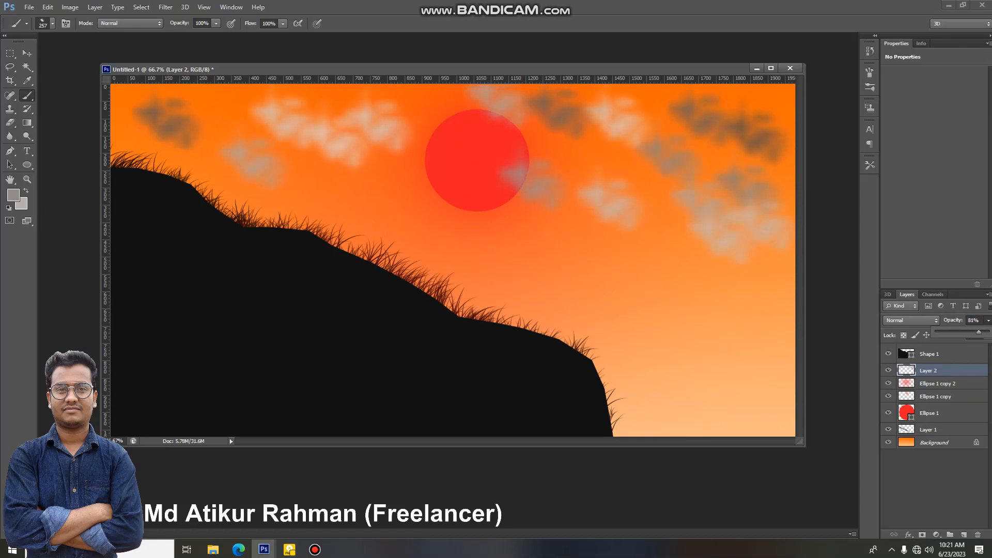
Lower the cloud layer's opacity to 68%
{"action": "mouse_move", "coordinate": [978, 332]}
{"action": "left_mouse_down"}
{"action": "mouse_move", "coordinate": [960, 332]}
{"action": "mouse_move", "coordinate": [971, 332]}
{"action": "left_mouse_up"}
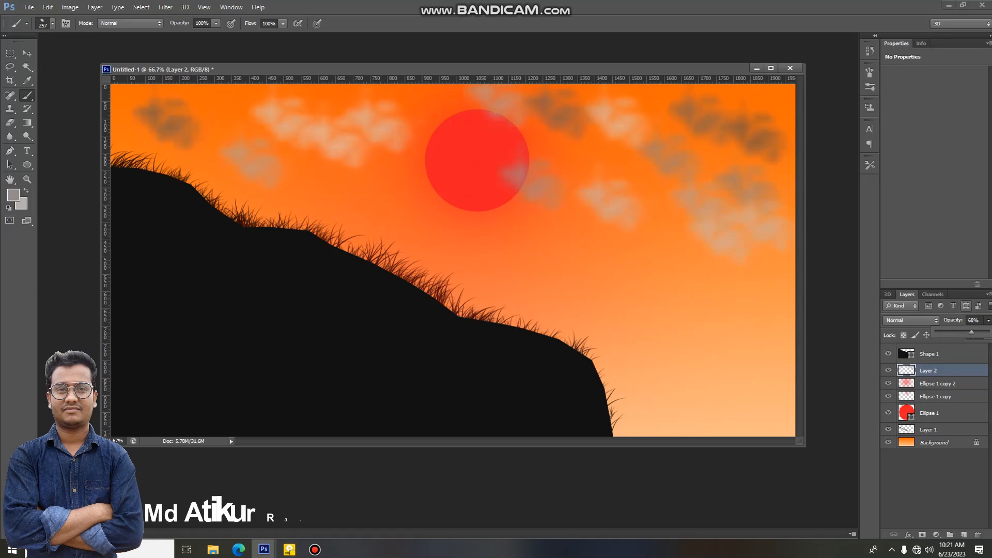
{"action": "key", "text": "v"}
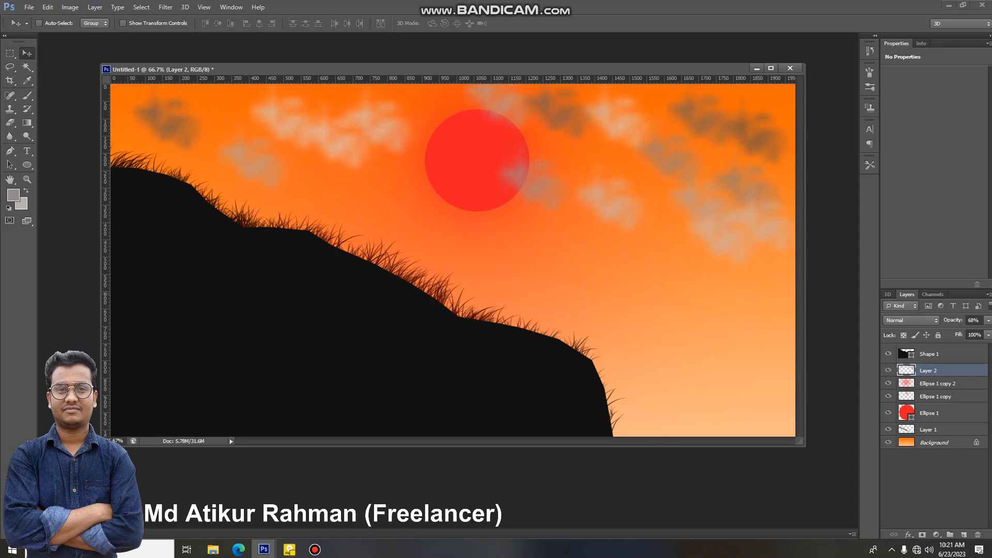
{"action": "left_click", "coordinate": [29, 7]}
{"action": "left_click", "coordinate": [41, 29]}
{"action": "left_click", "coordinate": [848, 402]}
Add a new layer above the clouds and open the bird picture images.png from the Downloads folder
{"action": "left_click", "coordinate": [964, 534]}
{"action": "left_click", "coordinate": [29, 7]}
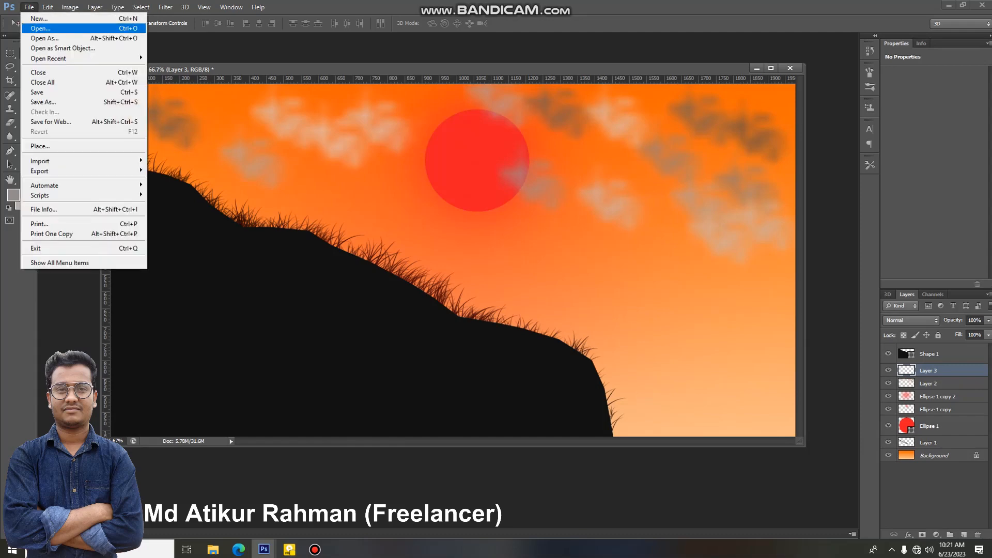
{"action": "left_click", "coordinate": [41, 29]}
{"action": "left_click", "coordinate": [377, 180]}
{"action": "left_click", "coordinate": [377, 150]}
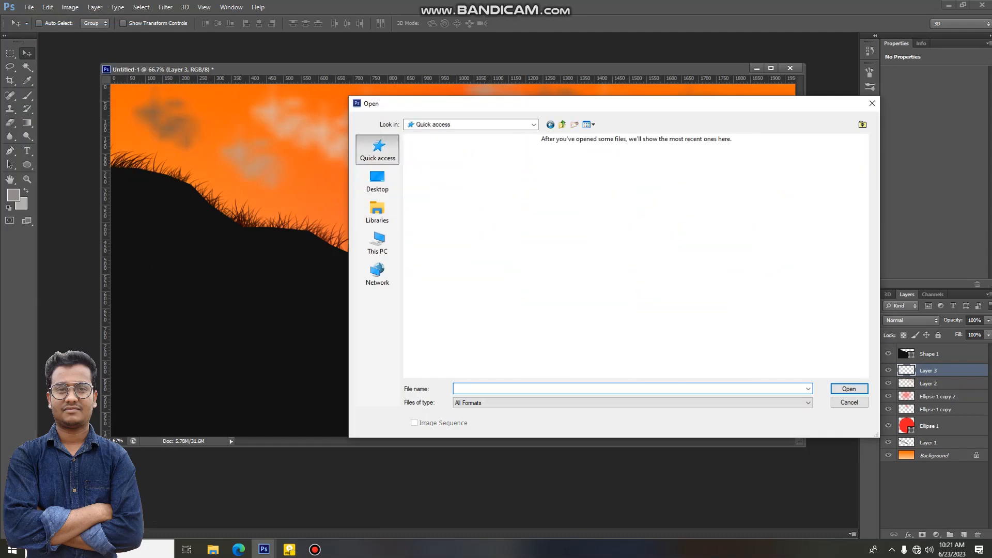
{"action": "double_click", "coordinate": [562, 158]}
{"action": "left_click", "coordinate": [563, 158]}
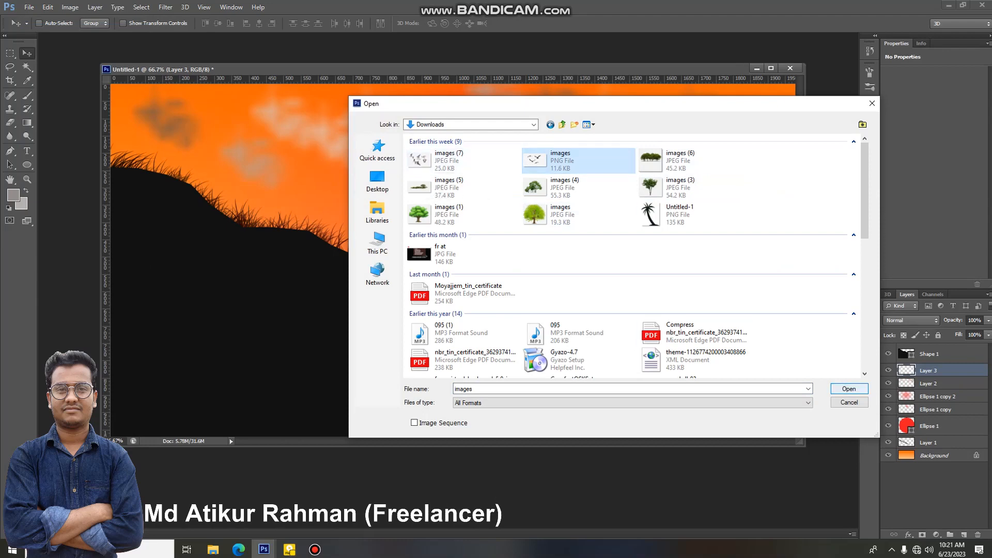
{"action": "left_click", "coordinate": [848, 389]}
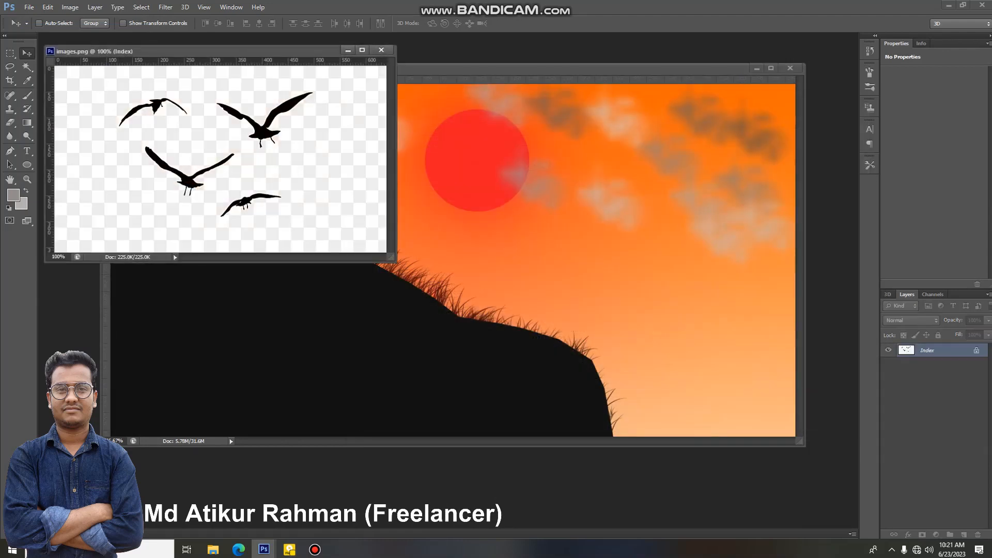
Select the four birds by selecting the empty background with the Magic Wand and inverting the selection
{"action": "key", "text": "w"}
{"action": "left_click", "coordinate": [196, 130]}
{"action": "left_click", "coordinate": [141, 7]}
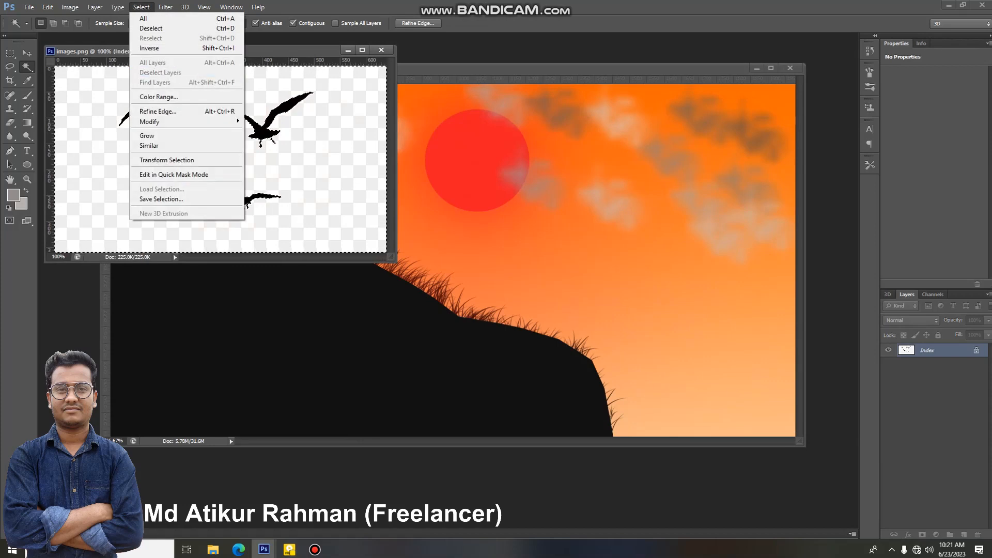
{"action": "left_click", "coordinate": [150, 48]}
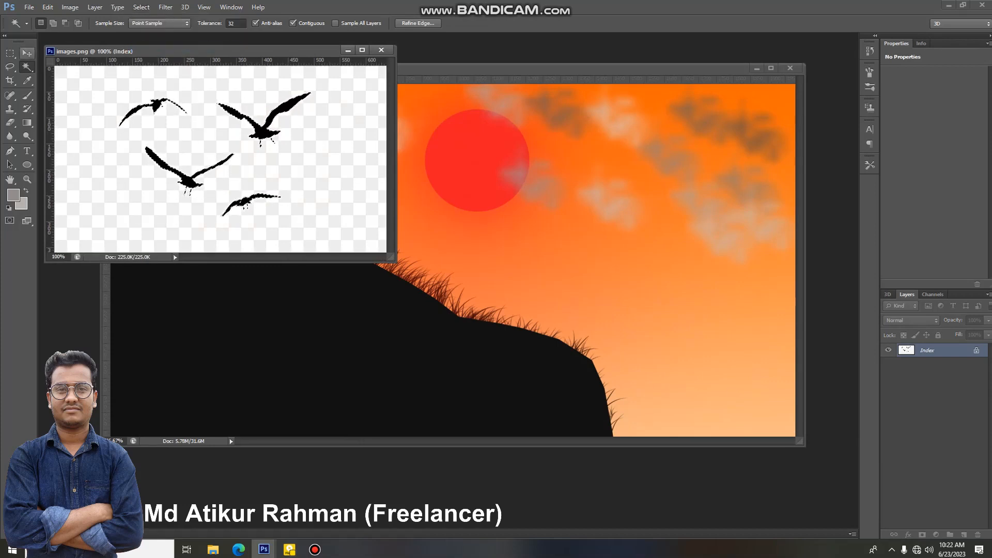
Bring the selected birds into the sunset document and place them over the clouds to the right of the sun
{"action": "left_click", "coordinate": [27, 53]}
{"action": "left_click_drag", "start_coordinate": [262, 131], "coordinate": [708, 189]}
{"action": "left_click_drag", "start_coordinate": [651, 155], "coordinate": [351, 117]}
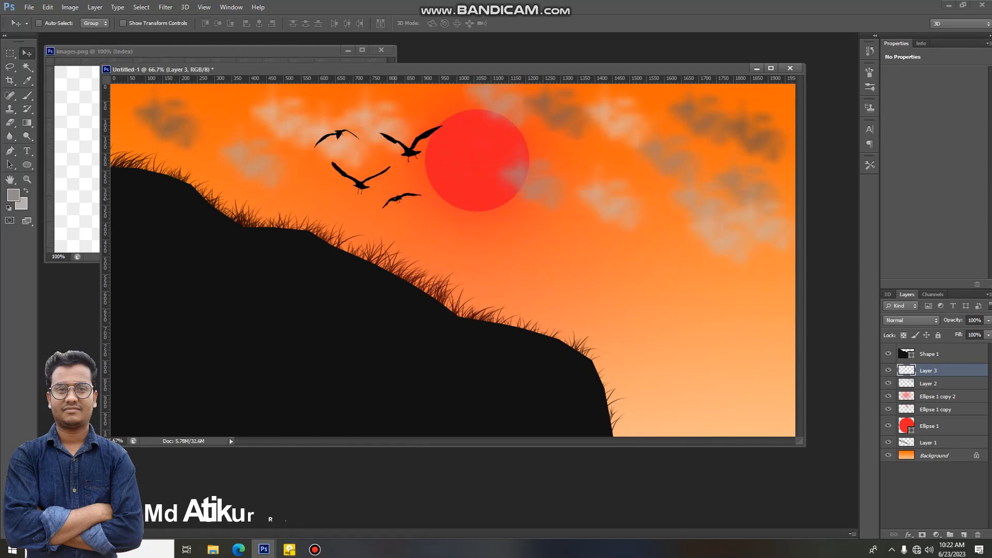
{"action": "left_click_drag", "start_coordinate": [395, 165], "coordinate": [711, 165]}
Duplicate the bird flock's layer
{"action": "right_click", "coordinate": [930, 371]}
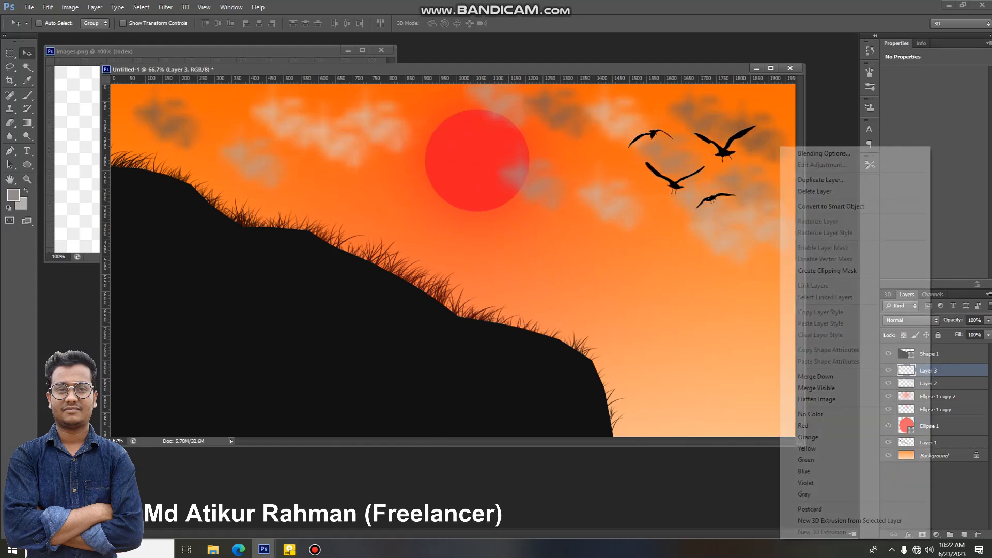
{"action": "left_click", "coordinate": [826, 180]}
{"action": "key", "text": "Return"}
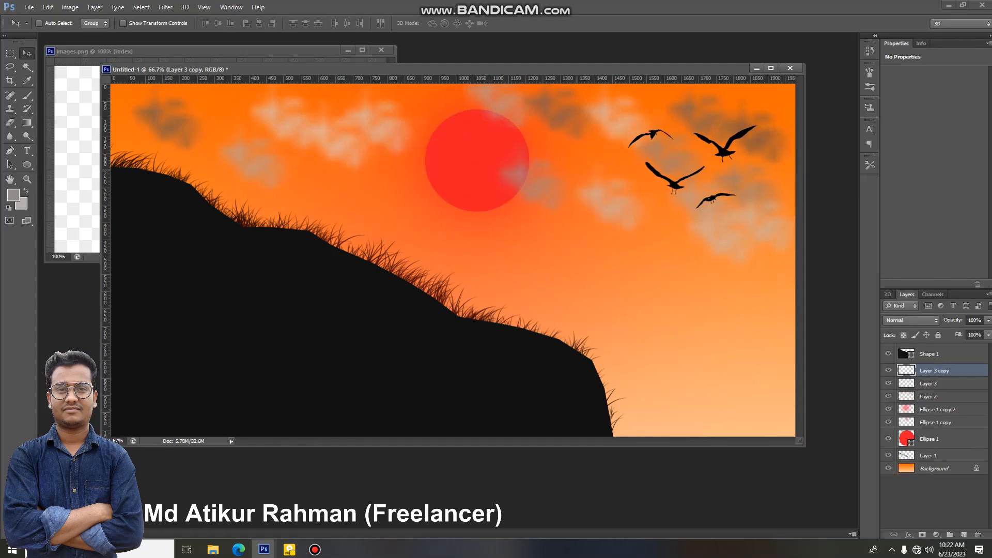
Shrink the original bird flock to a small distant group and place it near the right edge of the sky
{"action": "left_click", "coordinate": [929, 383]}
{"action": "left_click_drag", "start_coordinate": [679, 161], "coordinate": [239, 116]}
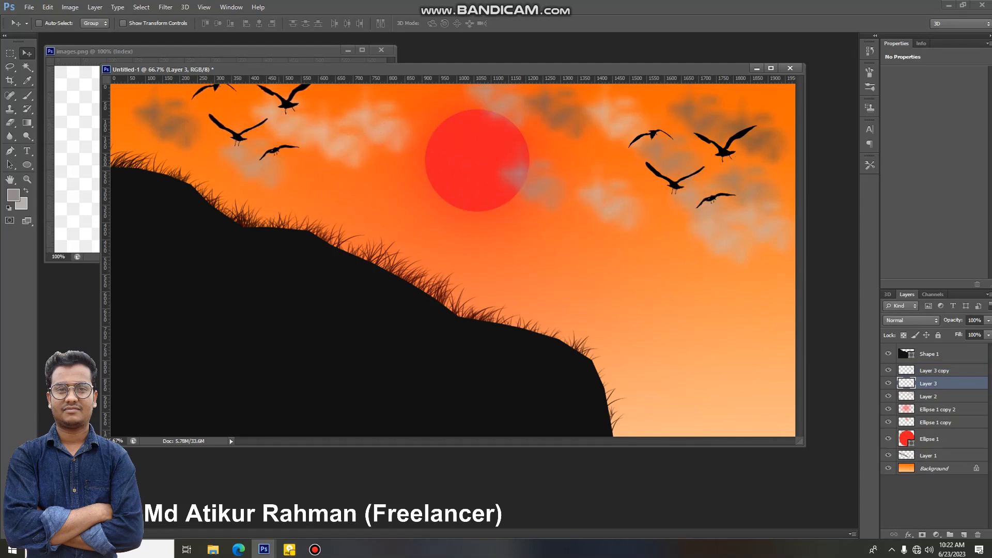
{"action": "key", "text": "ctrl+t"}
{"action": "left_click_drag", "start_coordinate": [321, 160], "coordinate": [753, 174]}
{"action": "key", "text": "v"}
{"action": "left_click", "coordinate": [458, 206]}
Move the large bird flock to the sky left of the sun and the small flock up over the upper-right dark clouds
{"action": "left_click_drag", "start_coordinate": [689, 153], "coordinate": [296, 137]}
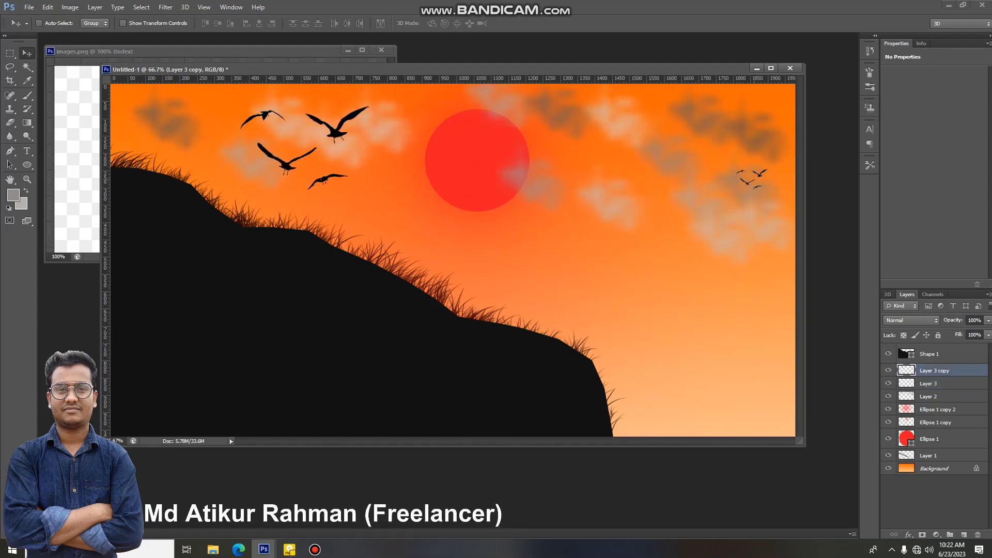
{"action": "left_click_drag", "start_coordinate": [758, 180], "coordinate": [755, 122]}
{"action": "left_click", "coordinate": [928, 384]}
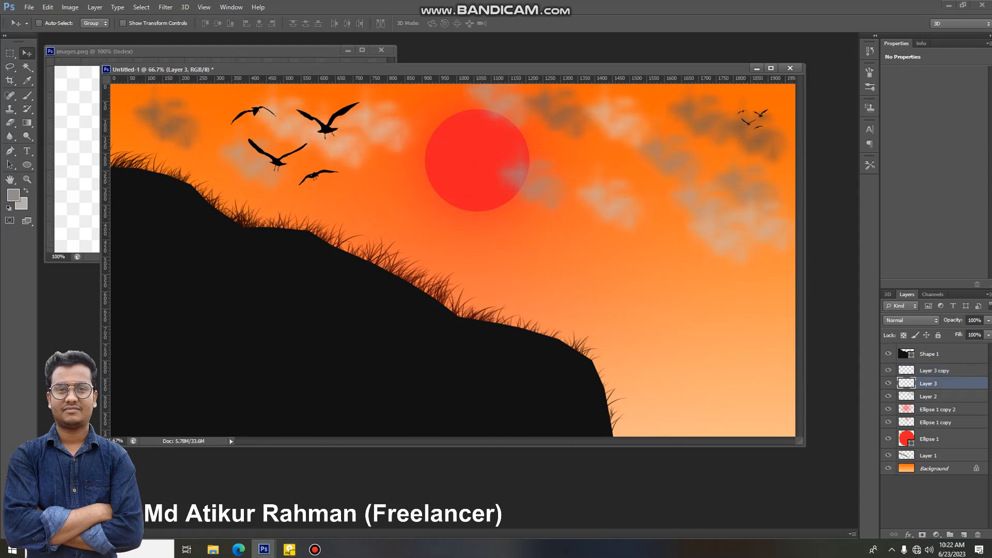
Duplicate the small bird flock's layer
{"action": "right_click", "coordinate": [928, 383]}
{"action": "left_click", "coordinate": [853, 180]}
{"action": "left_click", "coordinate": [588, 171]}
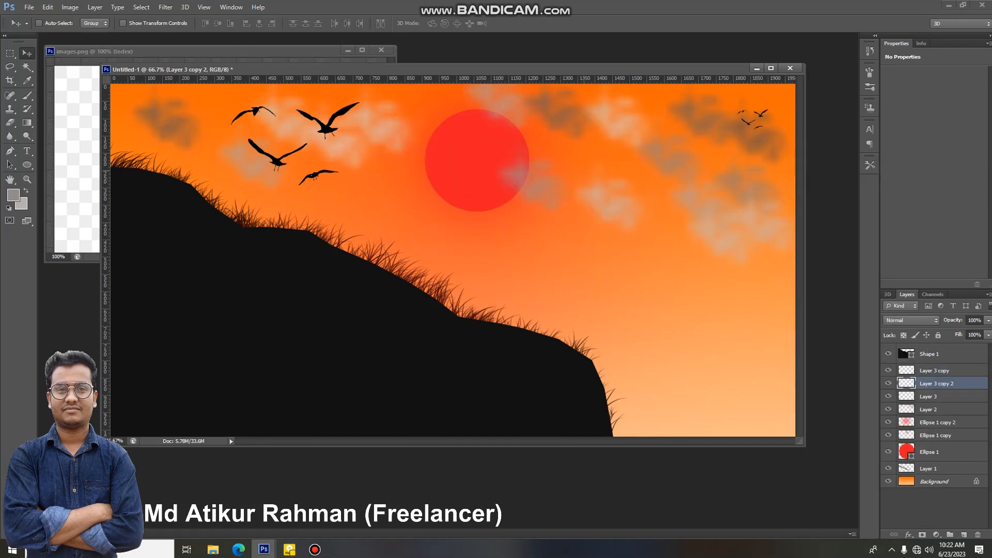
Place the two small bird flocks side by side over the lowest cloud cluster near the right edge of the sky
{"action": "left_click", "coordinate": [888, 370]}
{"action": "left_click", "coordinate": [888, 371]}
{"action": "left_click", "coordinate": [888, 383]}
{"action": "left_click", "coordinate": [888, 383]}
{"action": "left_click_drag", "start_coordinate": [753, 123], "coordinate": [733, 202]}
{"action": "left_click_drag", "start_coordinate": [752, 122], "coordinate": [752, 199]}
{"action": "left_click", "coordinate": [928, 396]}
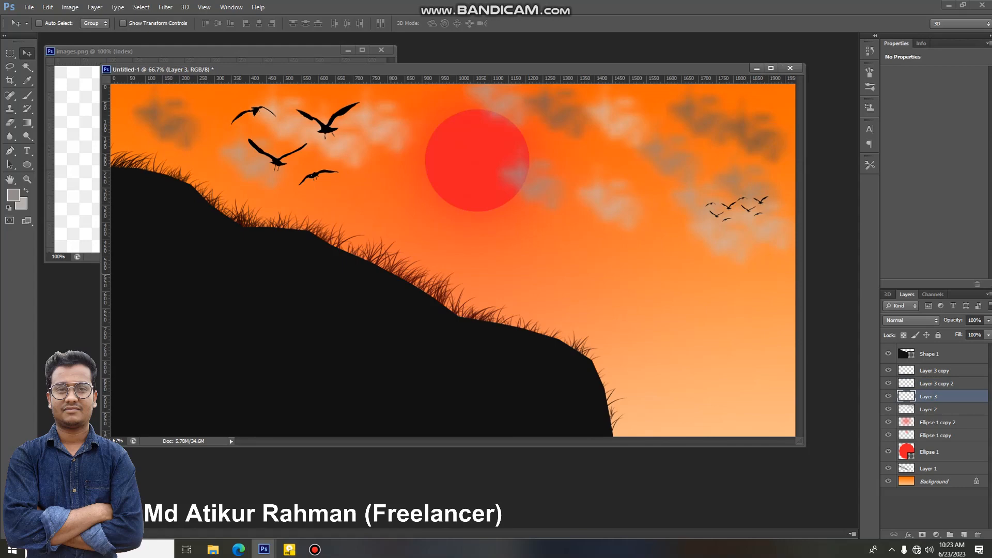
Export the illustration for web as a JPEG High image at quality 60, saved to the desktop as Untitled-16.jpg
{"action": "left_click", "coordinate": [29, 8]}
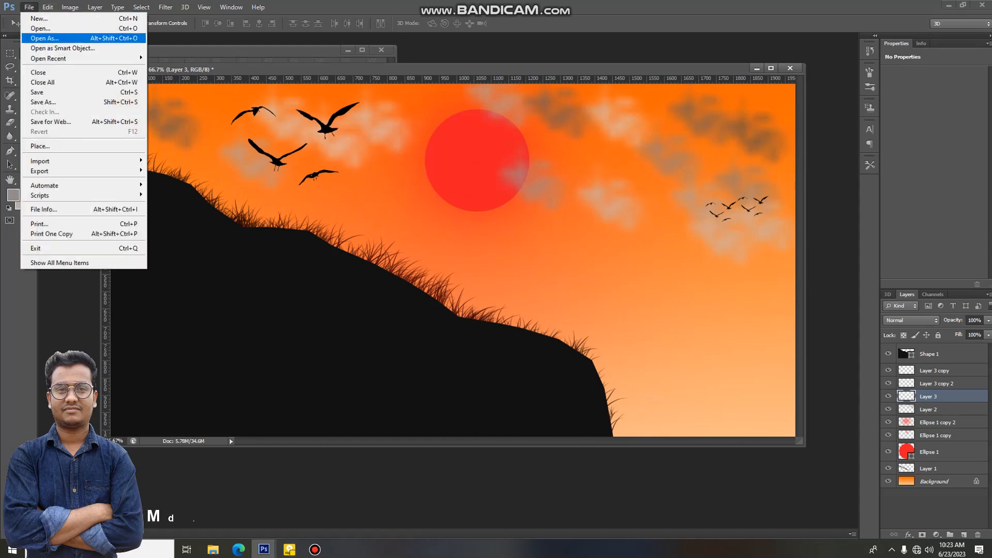
{"action": "left_click", "coordinate": [51, 121]}
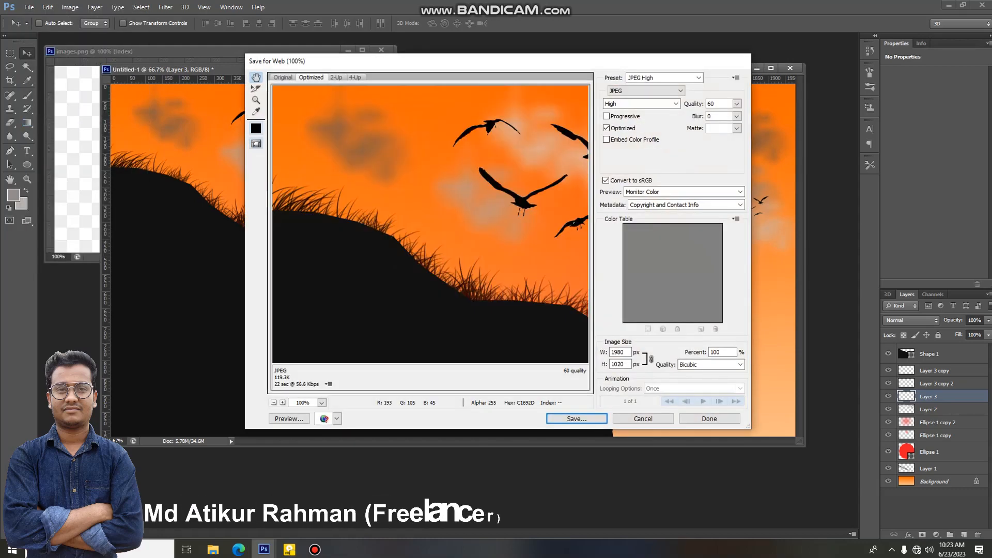
{"action": "key", "text": "Return"}
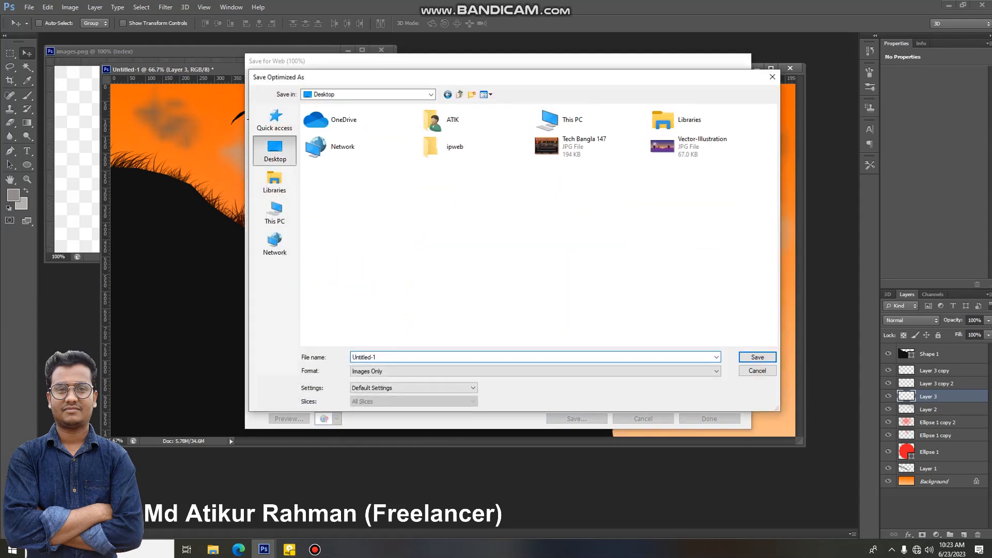
{"action": "key", "text": "Return"}
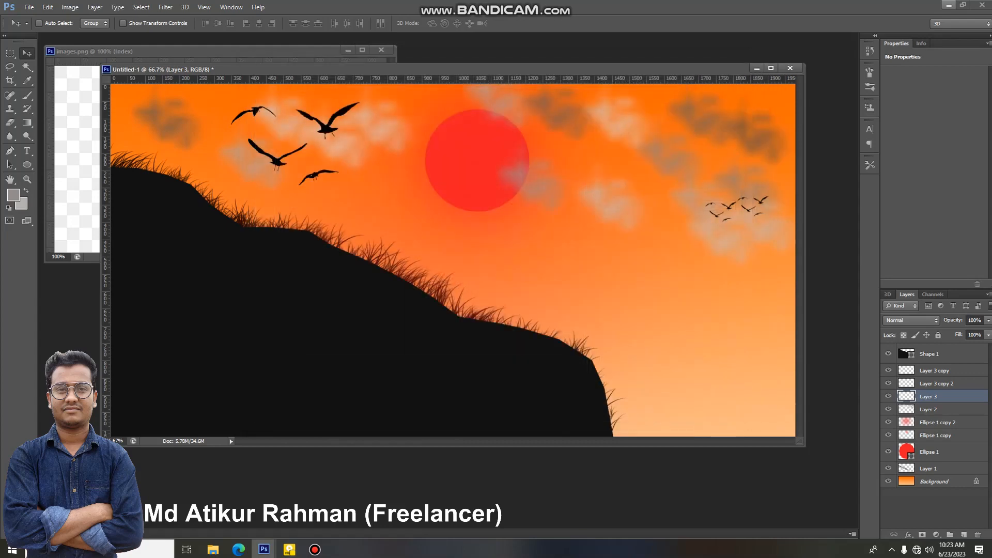
Switch to the desktop, refresh it, and open the exported Untitled-16.jpg in the image viewer to review the finished illustration
{"action": "left_click", "coordinate": [948, 5]}
{"action": "right_click", "coordinate": [206, 188]}
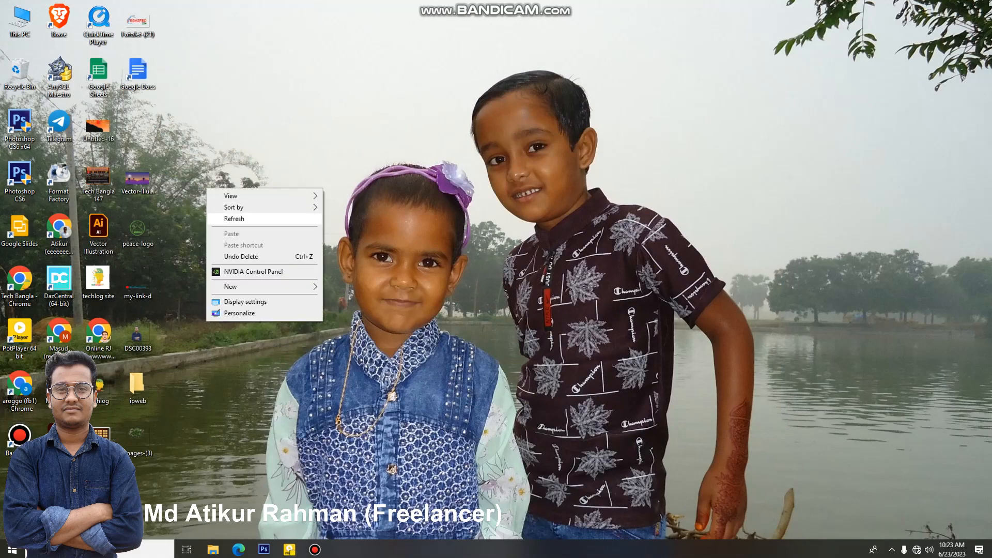
{"action": "left_click", "coordinate": [236, 219]}
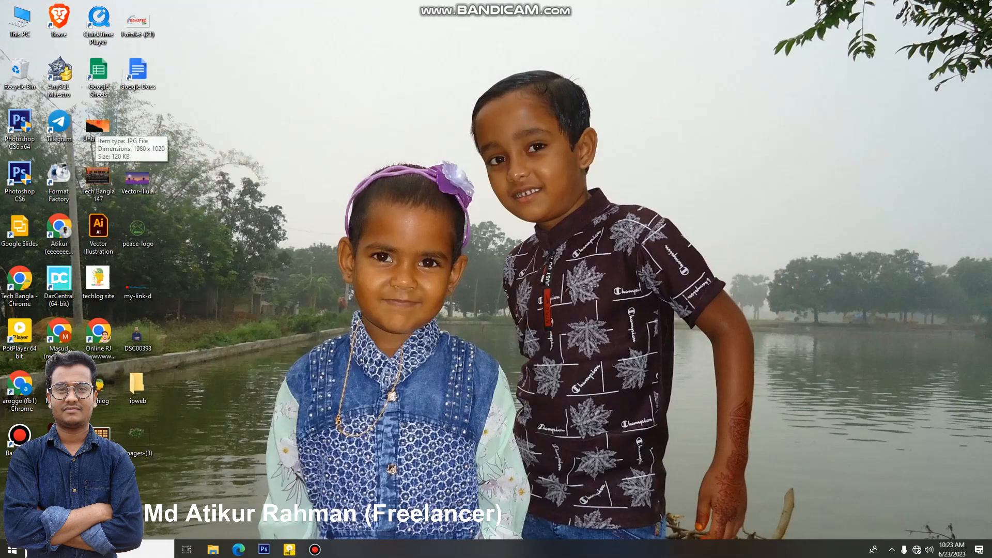
{"action": "double_click", "coordinate": [98, 125]}
{"action": "left_click", "coordinate": [816, 103]}
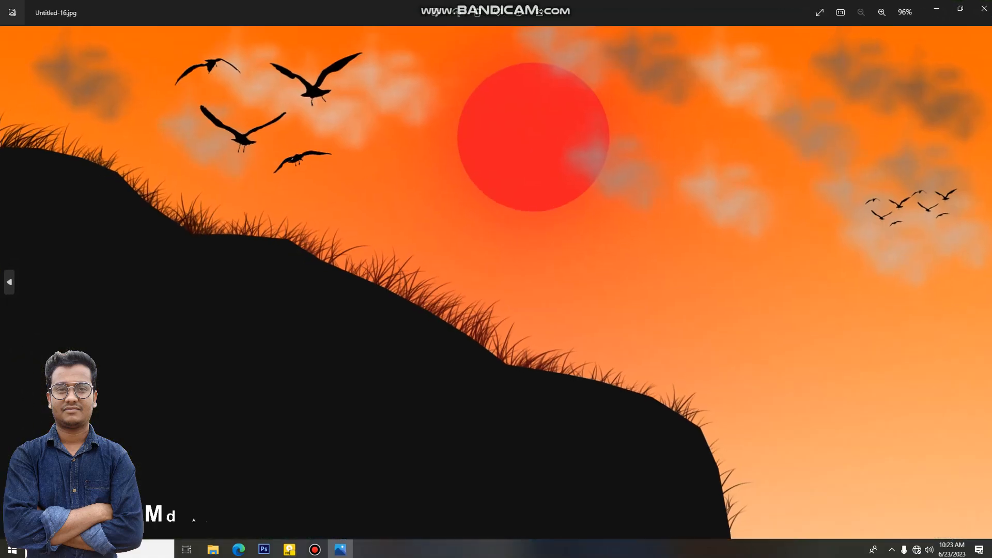
{"action": "left_click", "coordinate": [959, 9]}
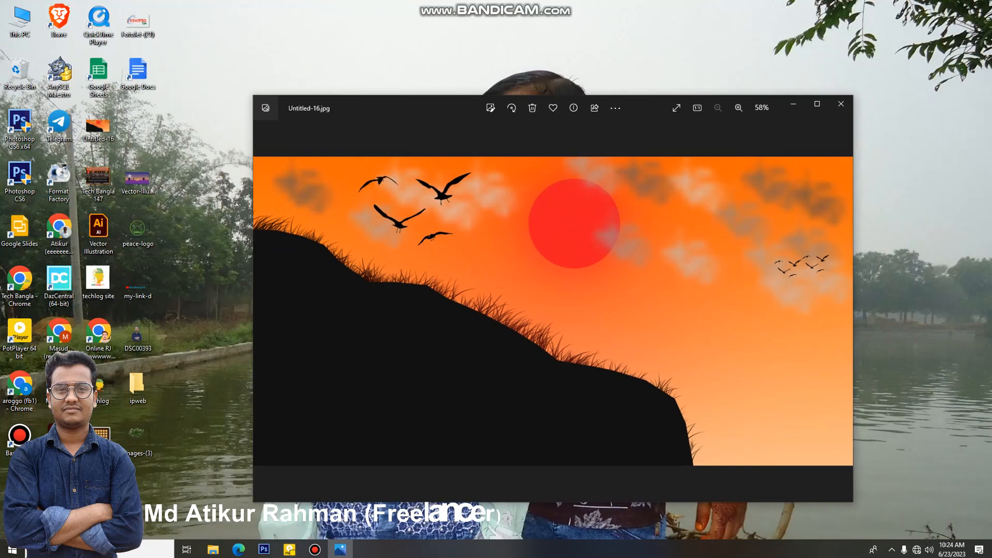
{"action": "left_click_drag", "start_coordinate": [421, 107], "coordinate": [429, 77]}
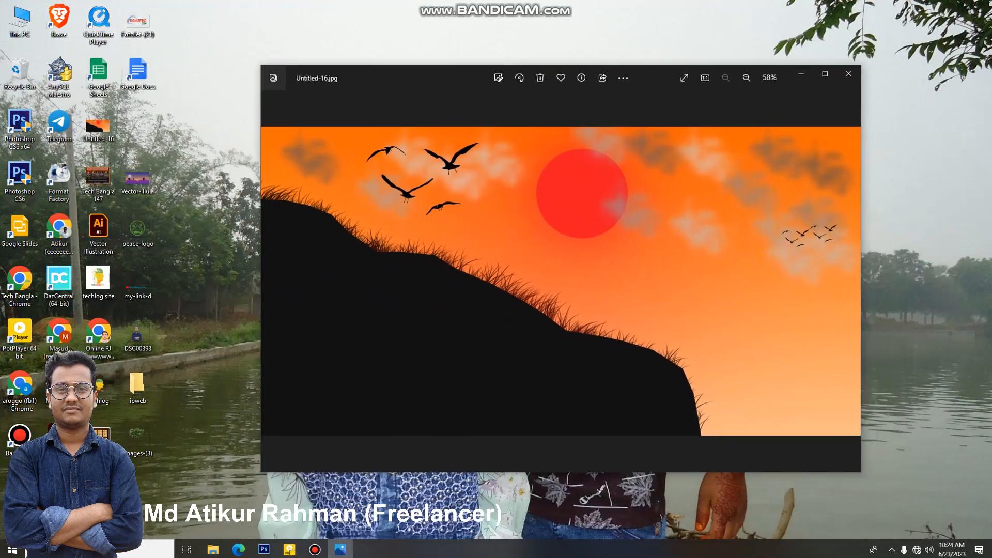